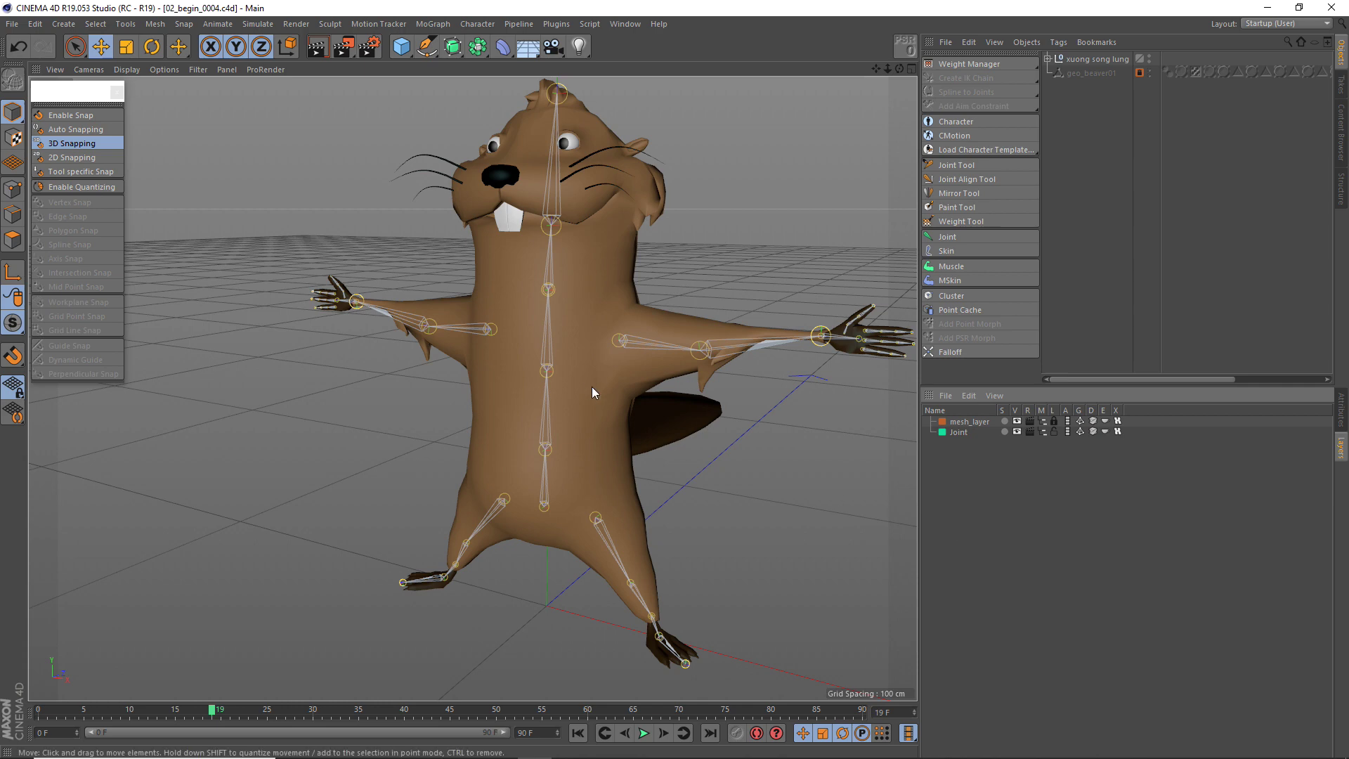
Orbit the perspective view in closer around the beaver.
{"action": "mouse_move", "coordinate": [592, 387]}
{"action": "left_mouse_down", "text": "alt"}
{"action": "mouse_move", "coordinate": [589, 323]}
{"action": "mouse_move", "coordinate": [617, 398]}
{"action": "mouse_move", "coordinate": [579, 368]}
{"action": "mouse_move", "coordinate": [551, 369]}
{"action": "mouse_move", "coordinate": [676, 398]}
{"action": "mouse_move", "coordinate": [663, 371]}
{"action": "mouse_move", "coordinate": [546, 379]}
{"action": "mouse_move", "coordinate": [470, 408]}
{"action": "mouse_move", "coordinate": [603, 429]}
{"action": "mouse_move", "coordinate": [532, 421]}
{"action": "mouse_move", "coordinate": [635, 410]}
{"action": "mouse_move", "coordinate": [498, 323]}
{"action": "mouse_move", "coordinate": [513, 385]}
{"action": "mouse_move", "coordinate": [487, 277]}
{"action": "mouse_move", "coordinate": [535, 411]}
{"action": "mouse_move", "coordinate": [473, 389]}
{"action": "left_mouse_up", "text": "alt"}
Maximize the Right view, then zoom and pan to where the tail meets the body.
{"action": "middle_click", "coordinate": [523, 364]}
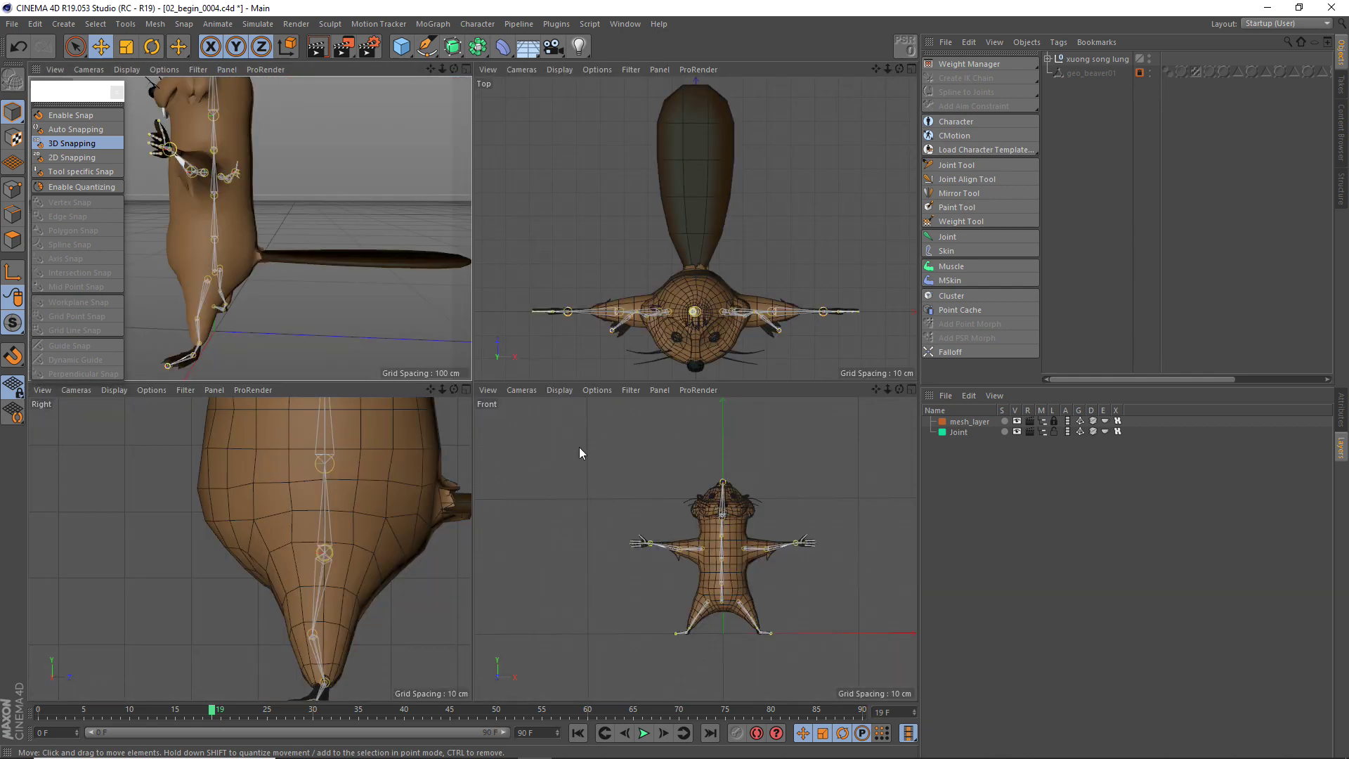
{"action": "middle_click", "coordinate": [342, 513]}
{"action": "scroll", "coordinate": [520, 512], "scroll_direction": "down", "scroll_amount": 3}
{"action": "scroll", "coordinate": [520, 512], "scroll_direction": "down", "scroll_amount": 2}
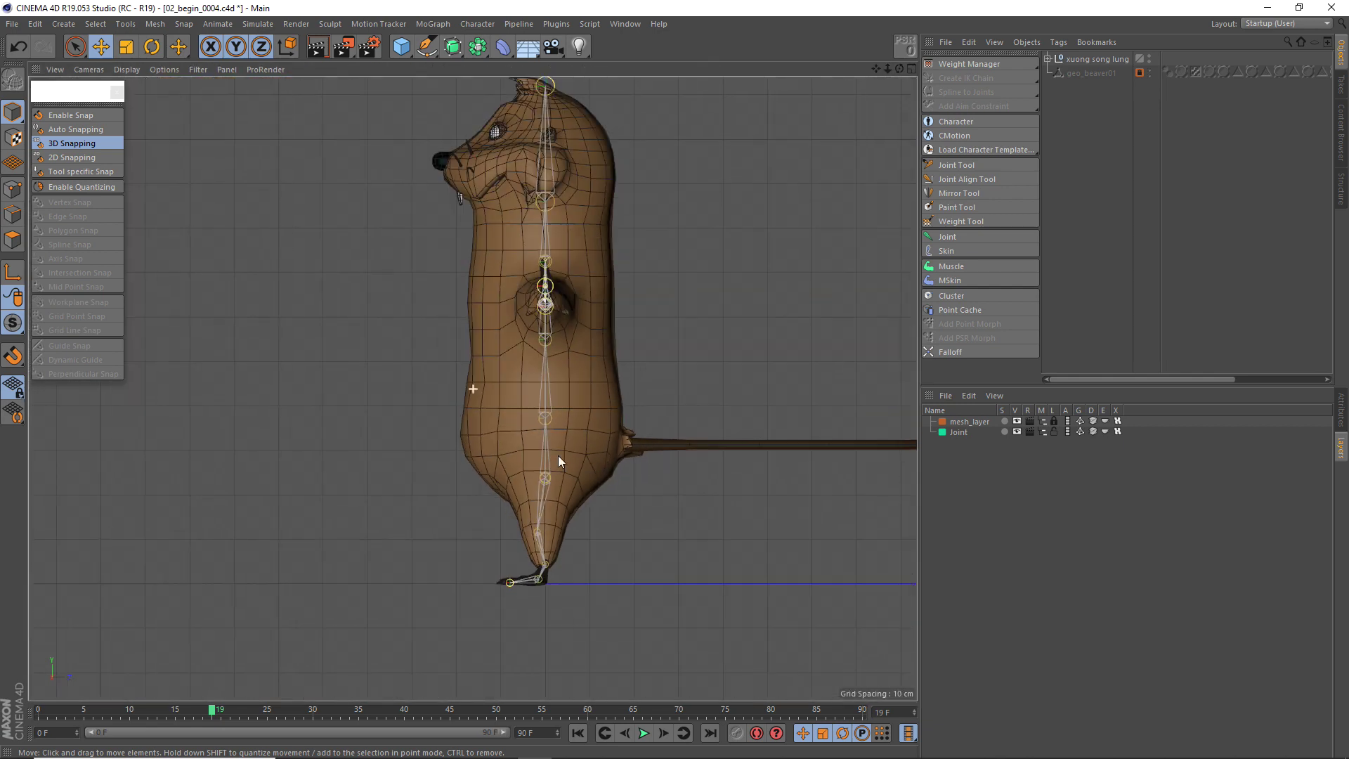
{"action": "scroll", "coordinate": [462, 508], "scroll_direction": "down", "scroll_amount": 2}
{"action": "scroll", "coordinate": [492, 503], "scroll_direction": "up", "scroll_amount": 1}
{"action": "scroll", "coordinate": [527, 499], "scroll_direction": "up", "scroll_amount": 3}
{"action": "scroll", "coordinate": [513, 495], "scroll_direction": "up", "scroll_amount": 1}
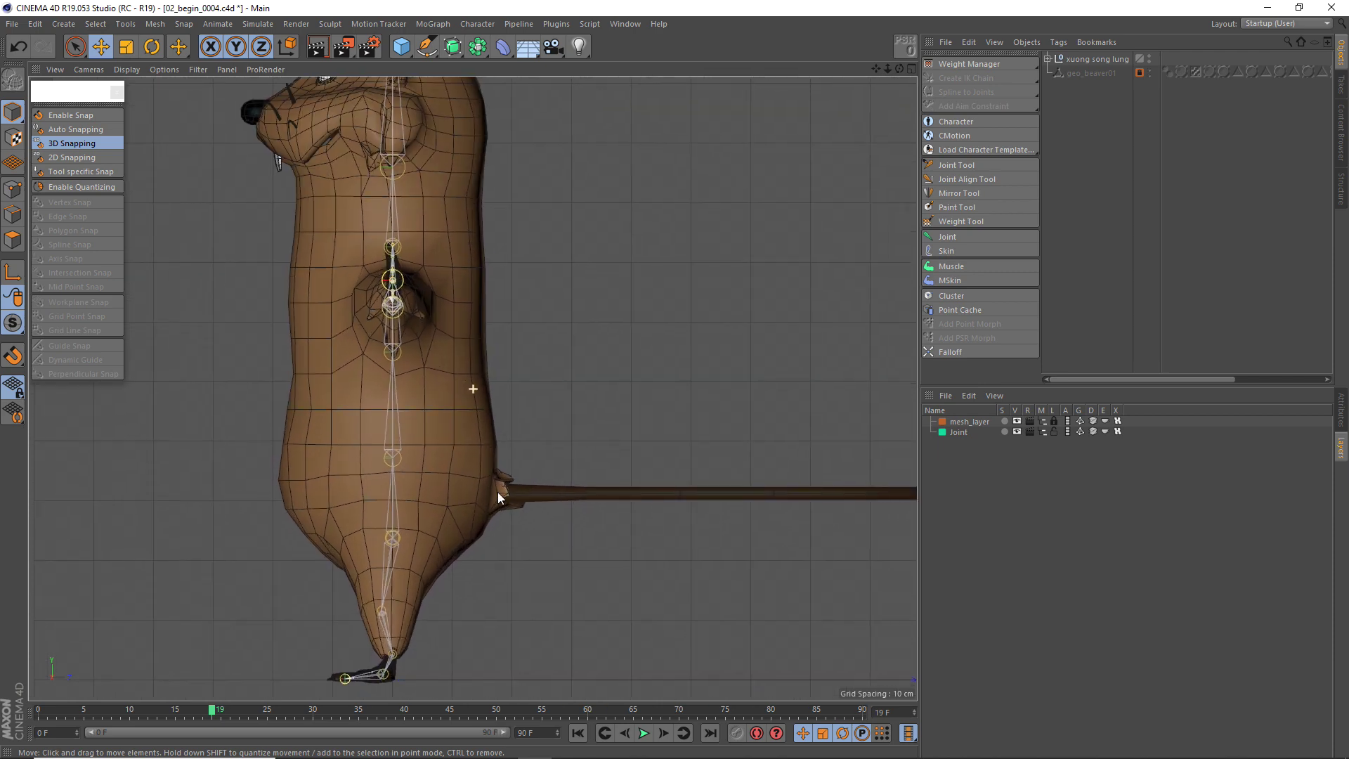
{"action": "scroll", "coordinate": [470, 485], "scroll_direction": "up", "scroll_amount": 2}
{"action": "scroll", "coordinate": [474, 477], "scroll_direction": "up", "scroll_amount": 2}
{"action": "scroll", "coordinate": [478, 479], "scroll_direction": "up", "scroll_amount": 1}
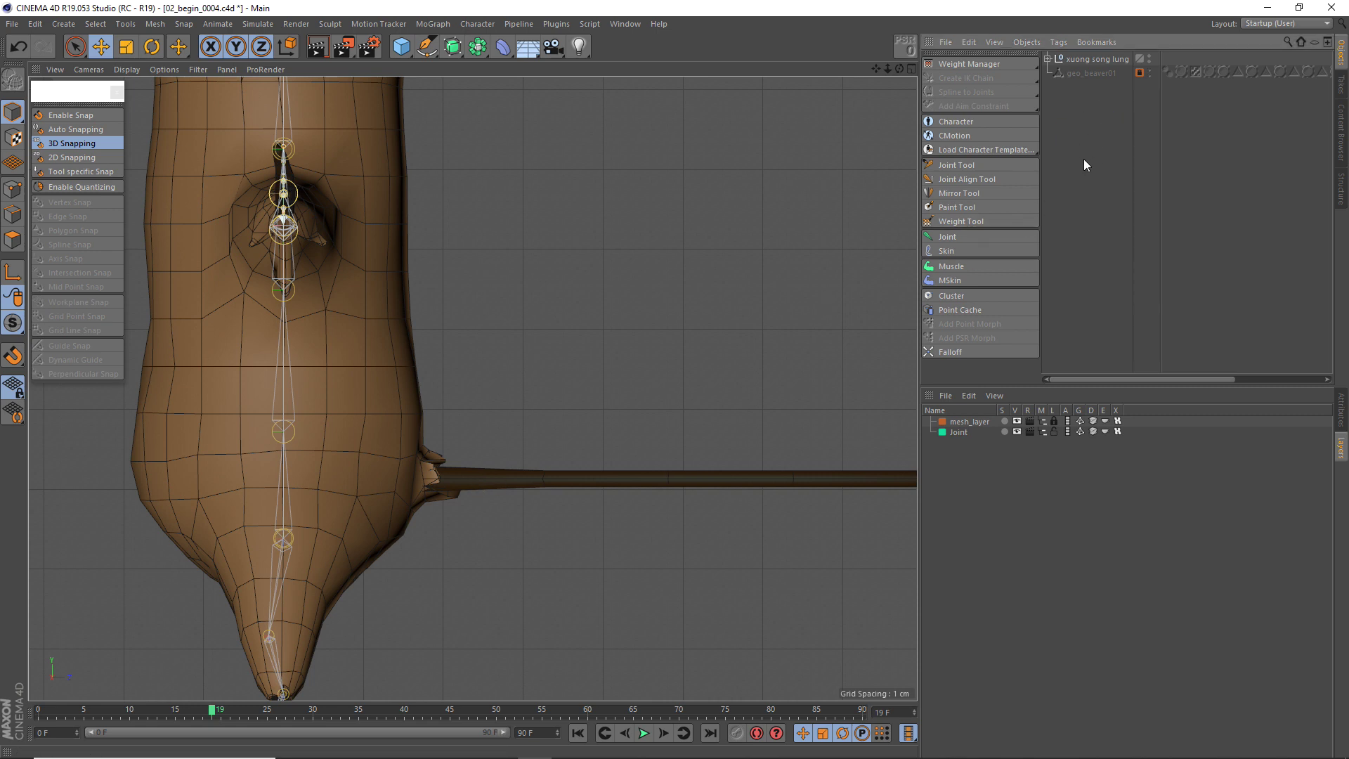
{"action": "scroll", "coordinate": [426, 478], "scroll_direction": "up", "scroll_amount": 2}
{"action": "middle_click_drag", "start_coordinate": [443, 394], "coordinate": [461, 279]}
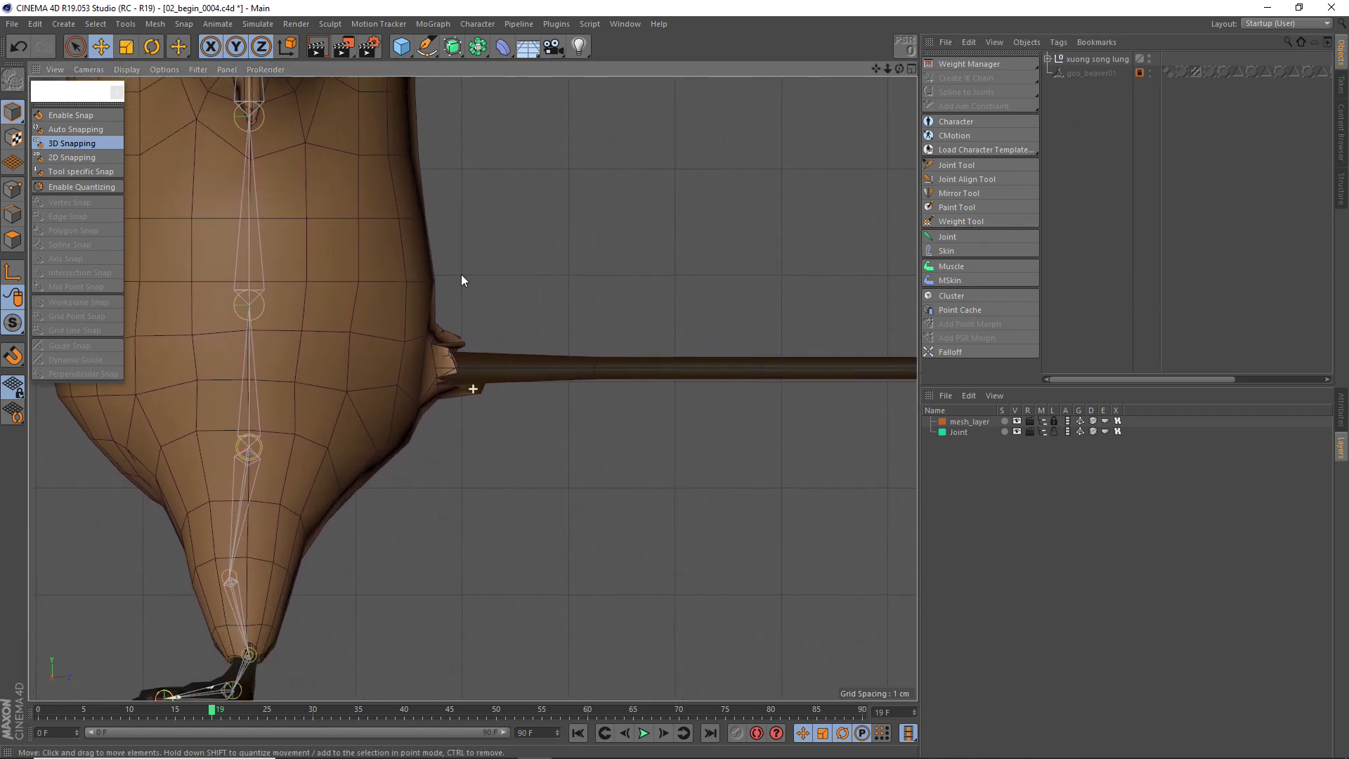
Activate the Joint Tool and zoom in closer on the tail base.
{"action": "left_click", "coordinate": [957, 165]}
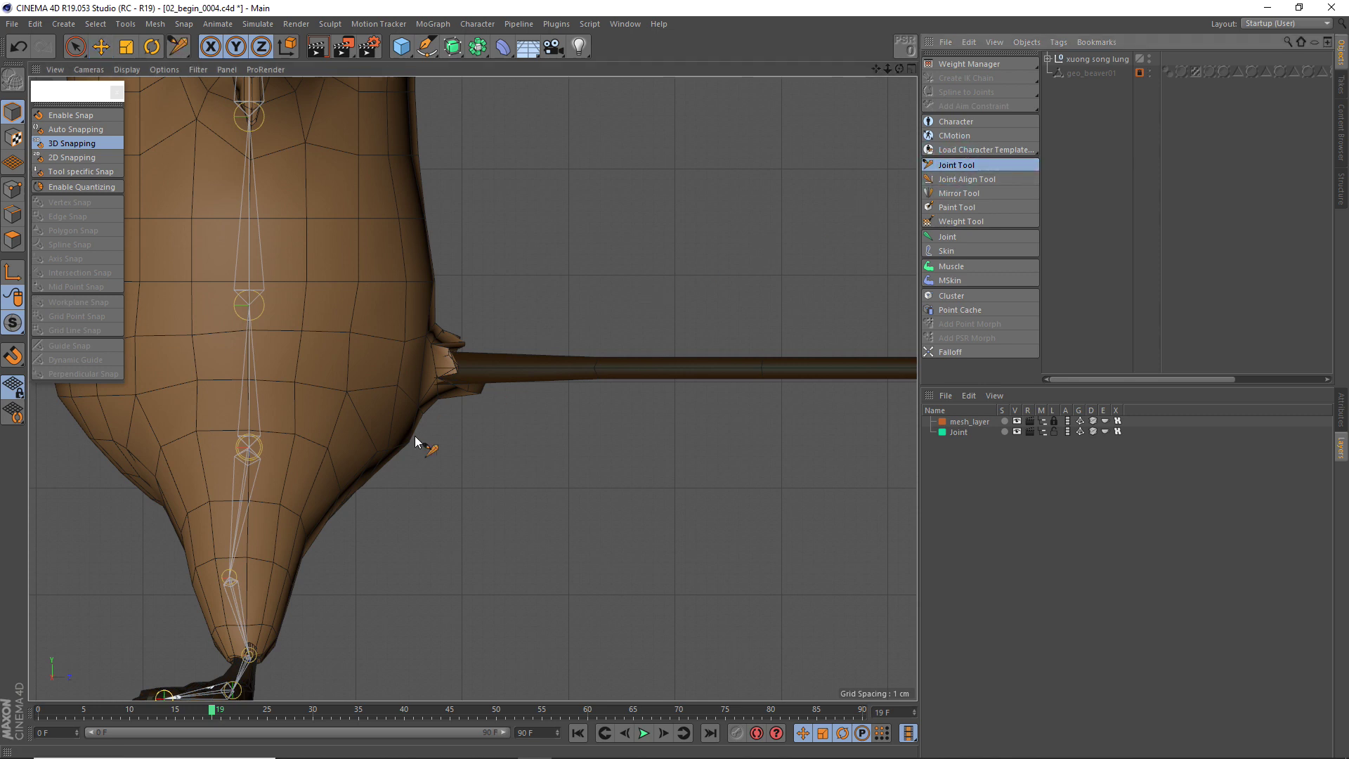
{"action": "scroll", "coordinate": [422, 446], "scroll_direction": "up", "scroll_amount": 1}
{"action": "scroll", "coordinate": [351, 474], "scroll_direction": "up", "scroll_amount": 1}
{"action": "scroll", "coordinate": [315, 485], "scroll_direction": "up", "scroll_amount": 1}
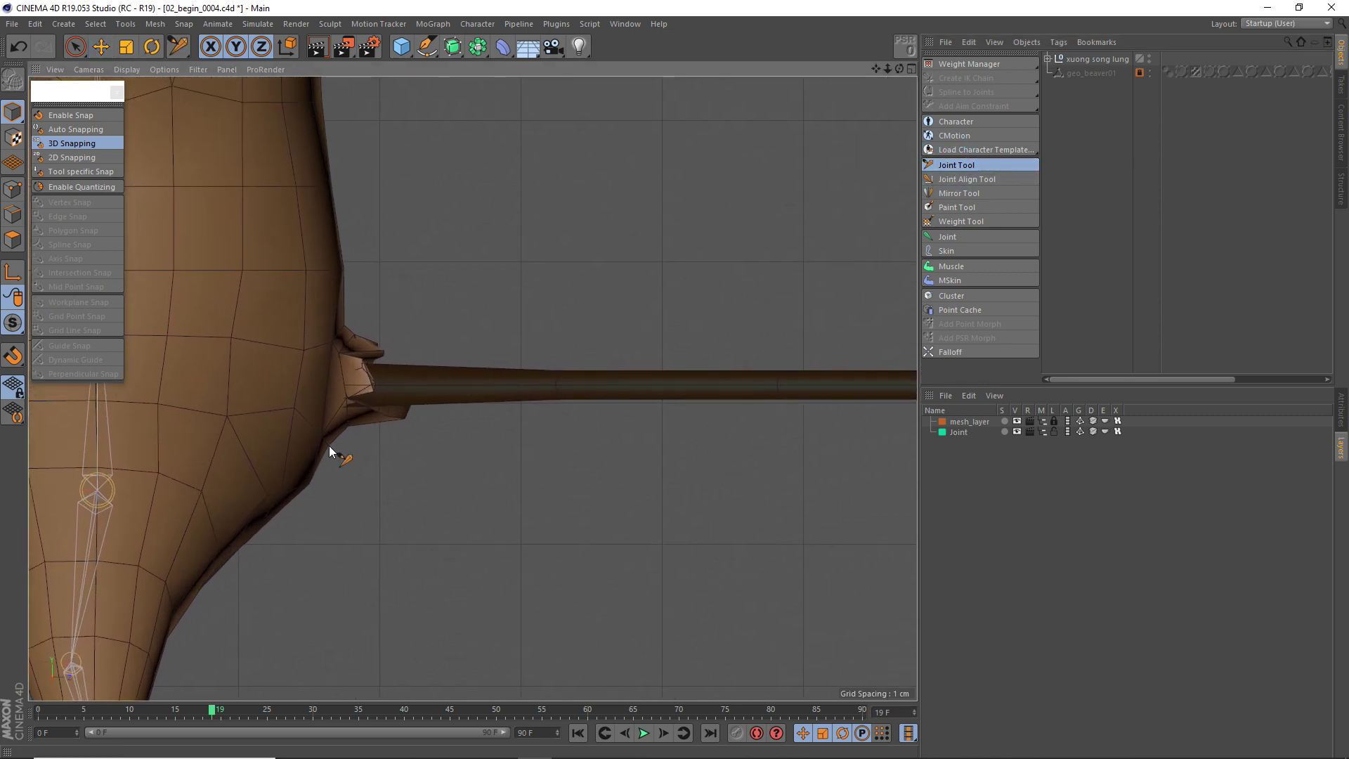
Place joints at the tail base and at the tail tip.
{"action": "left_click", "coordinate": [342, 384], "text": "ctrl"}
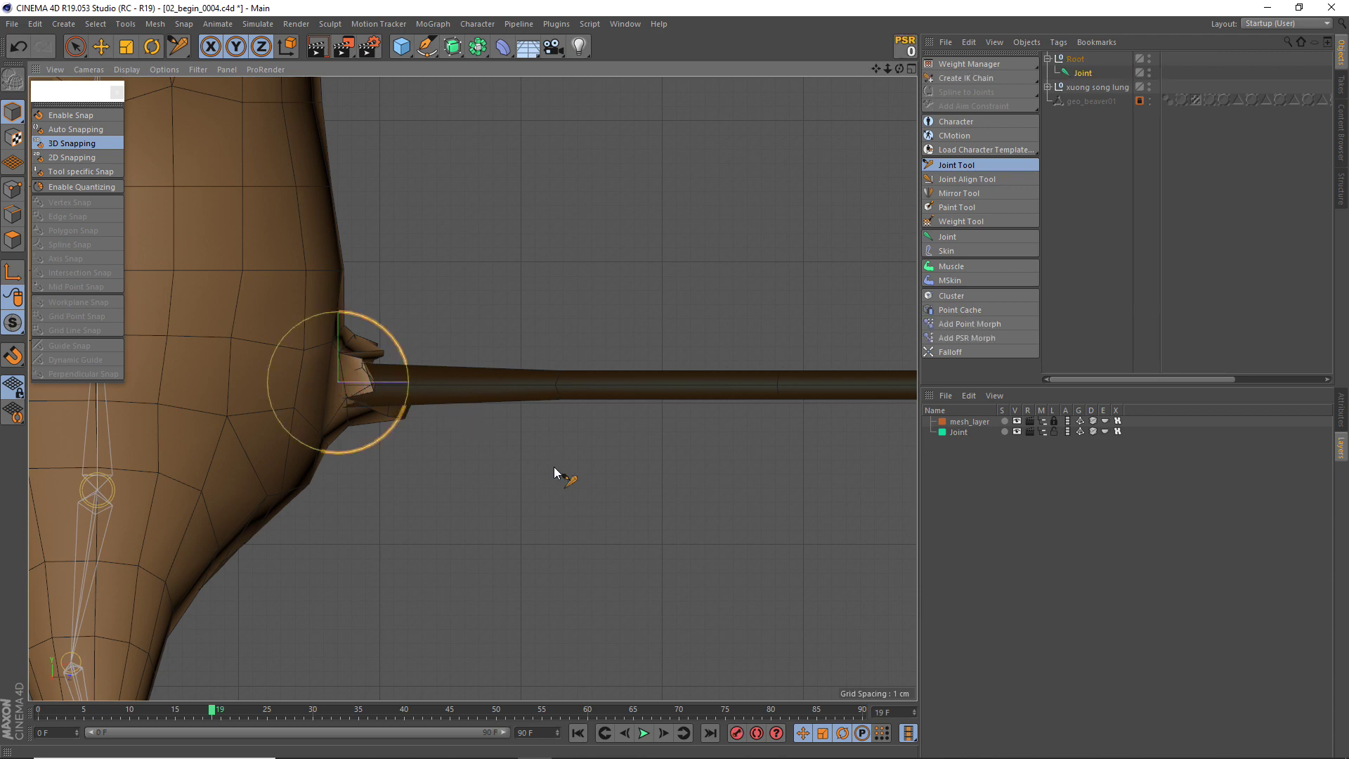
{"action": "scroll", "coordinate": [554, 467], "scroll_direction": "down", "scroll_amount": 3}
{"action": "mouse_move", "coordinate": [698, 465]}
{"action": "middle_mouse_down", "text": "alt"}
{"action": "mouse_move", "coordinate": [444, 430]}
{"action": "mouse_move", "coordinate": [451, 438]}
{"action": "middle_mouse_up", "text": "alt"}
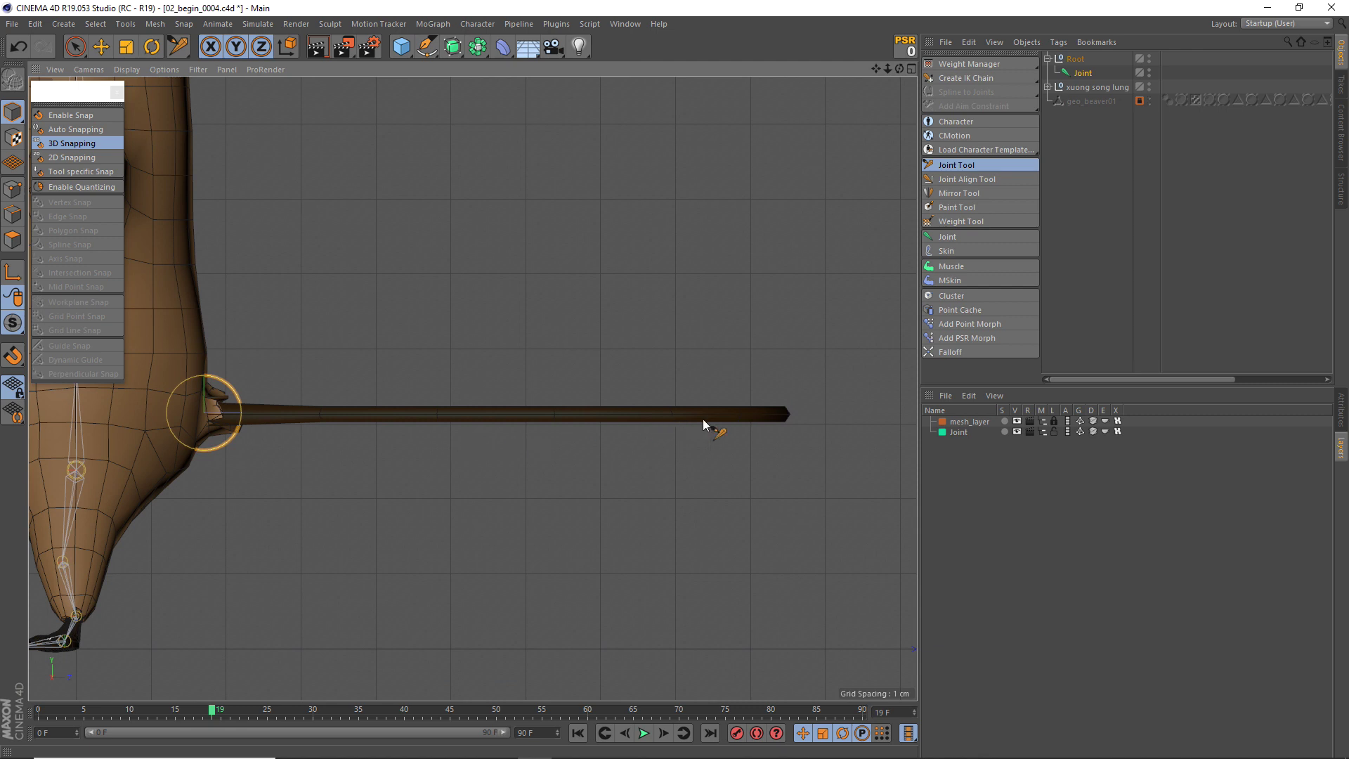
{"action": "left_click", "coordinate": [788, 412], "text": "ctrl"}
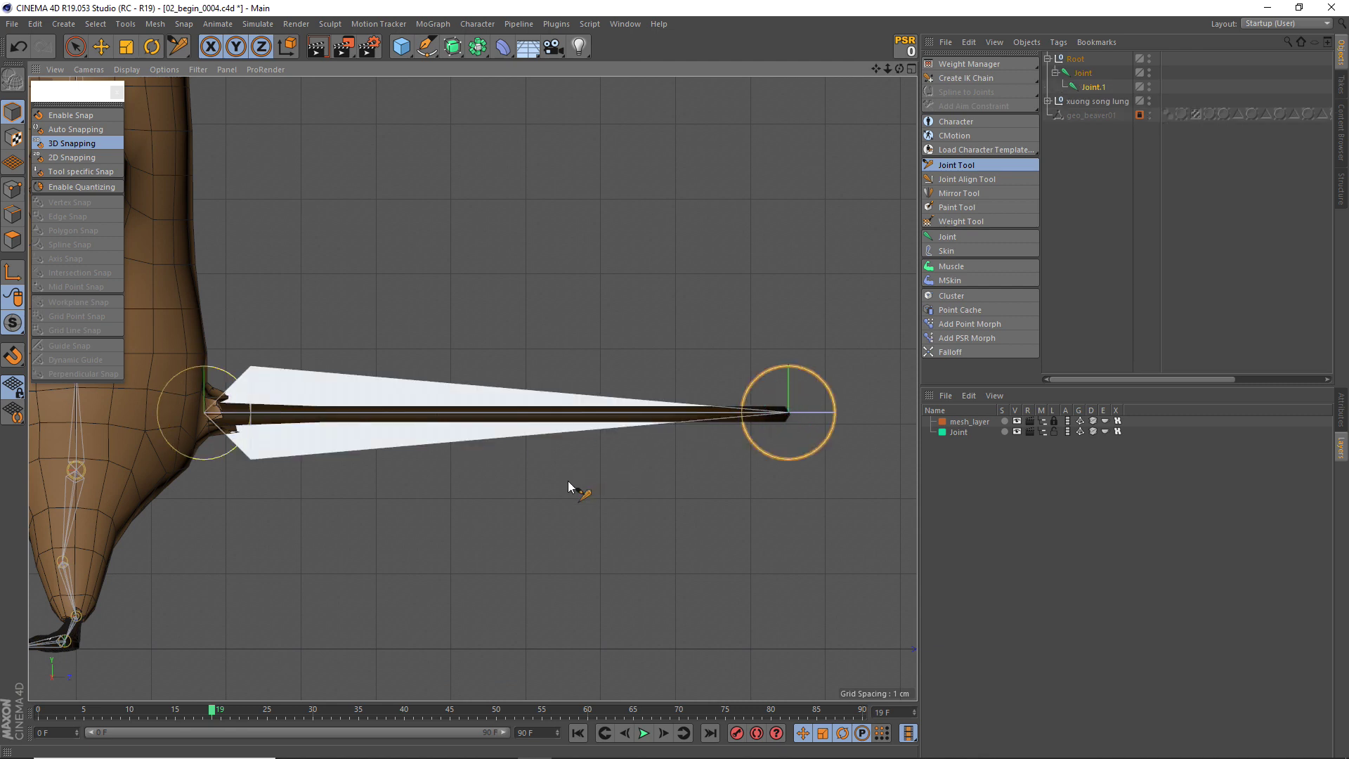
Zoom and pan along the new tail bone to inspect the chain.
{"action": "scroll", "coordinate": [378, 485], "scroll_direction": "up", "scroll_amount": 1}
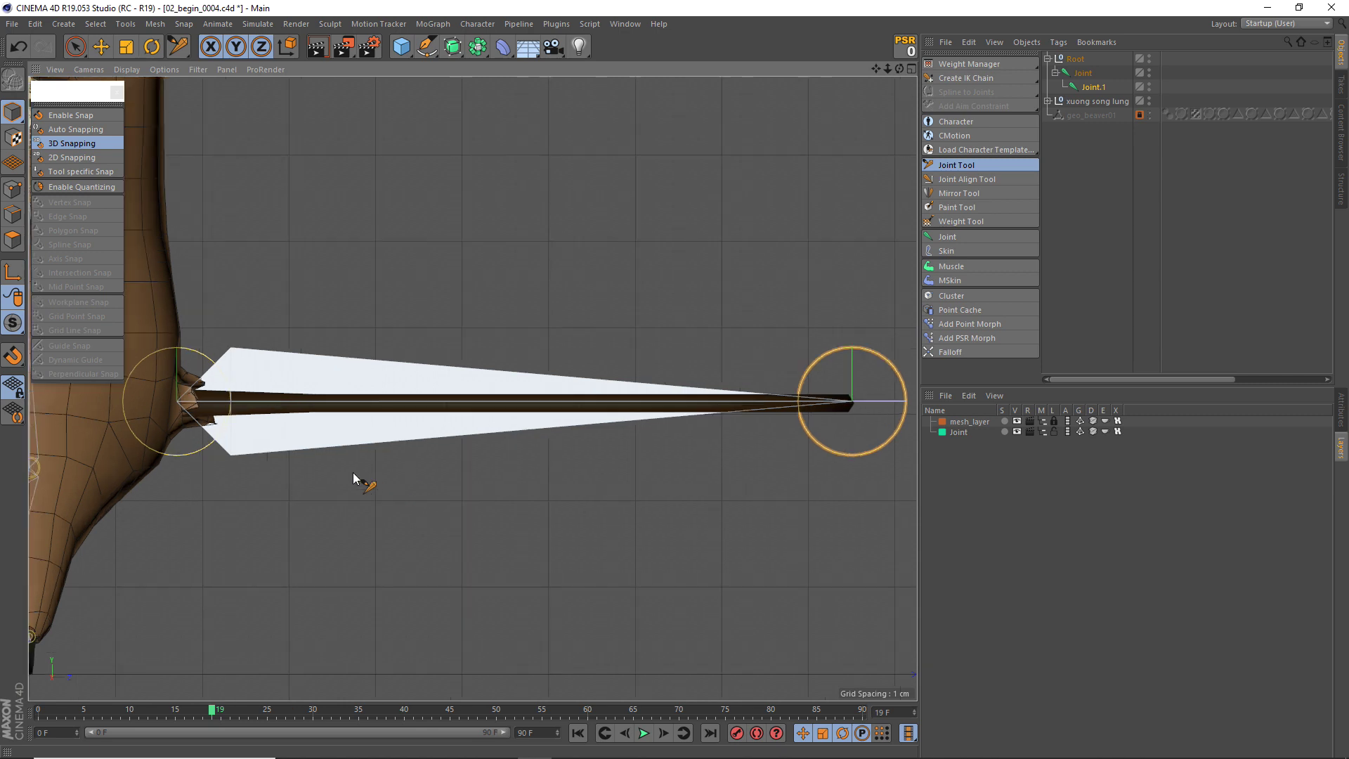
{"action": "middle_click_drag", "start_coordinate": [349, 470], "coordinate": [389, 416], "text": "alt"}
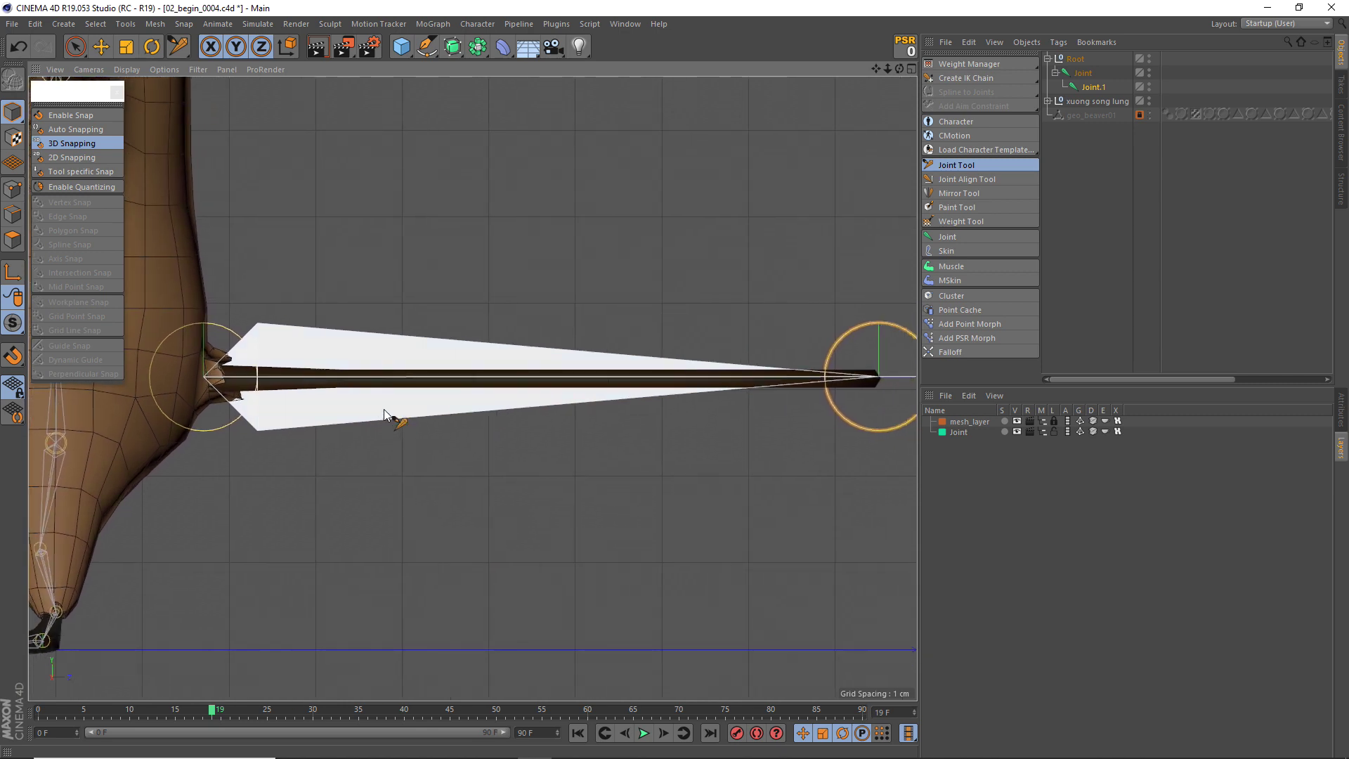
{"action": "scroll", "coordinate": [365, 403], "scroll_direction": "up", "scroll_amount": 1}
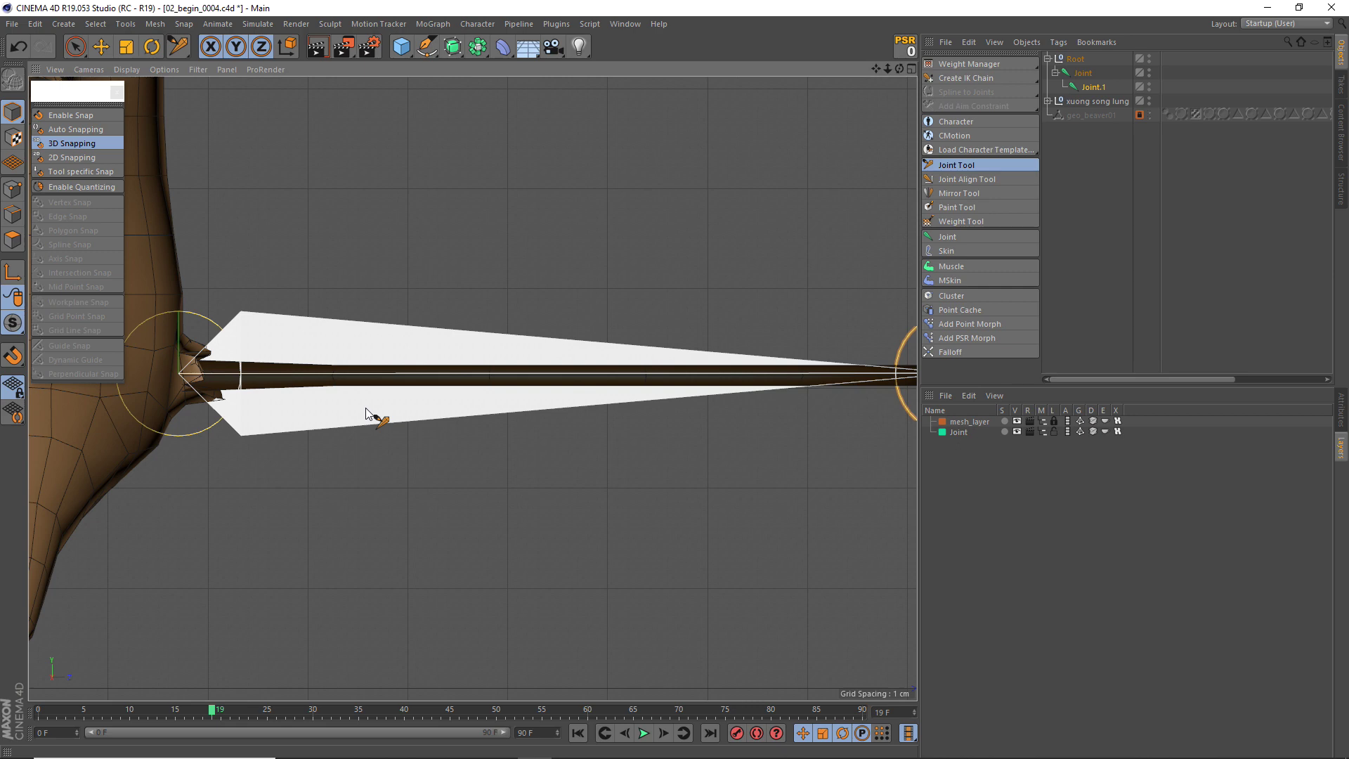
{"action": "scroll", "coordinate": [367, 415], "scroll_direction": "down", "scroll_amount": 2}
{"action": "scroll", "coordinate": [362, 421], "scroll_direction": "down", "scroll_amount": 1}
{"action": "scroll", "coordinate": [348, 432], "scroll_direction": "down", "scroll_amount": 1}
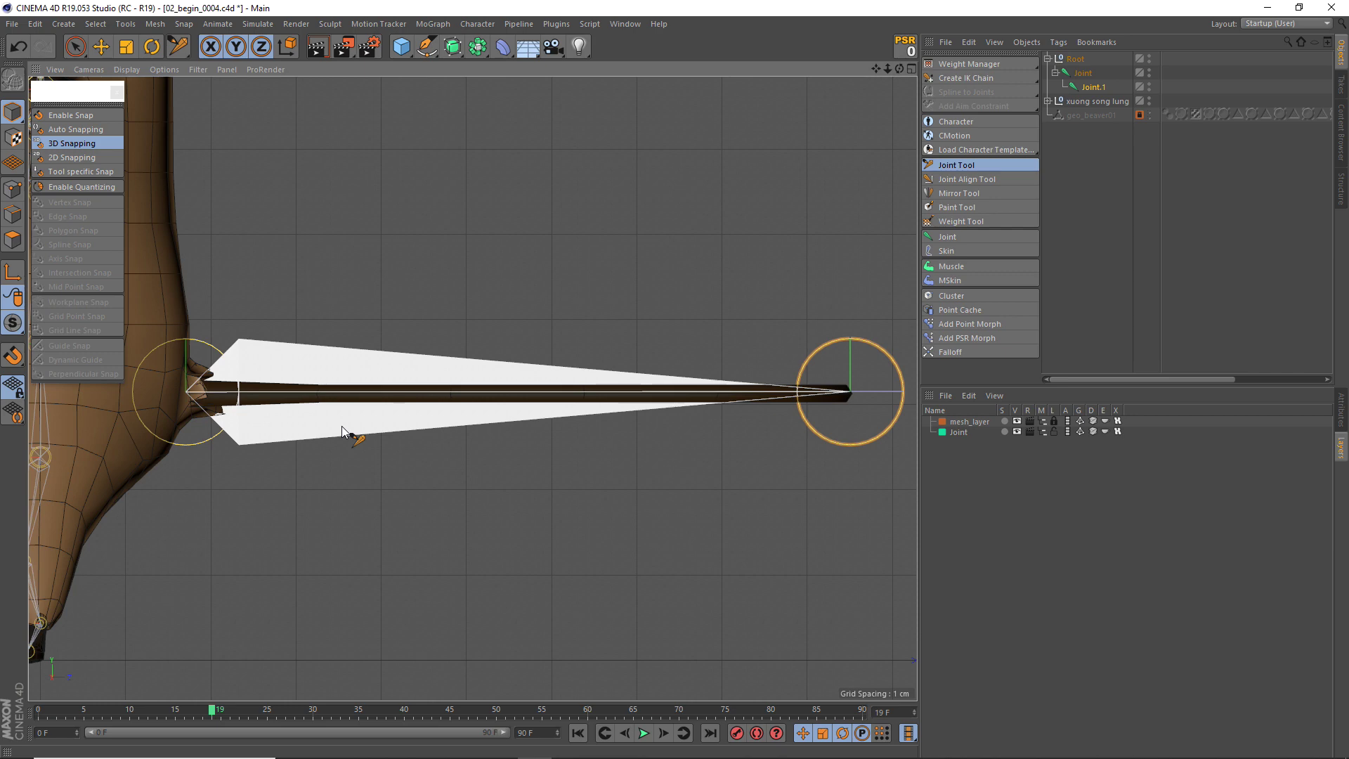
{"action": "scroll", "coordinate": [348, 434], "scroll_direction": "up", "scroll_amount": 1}
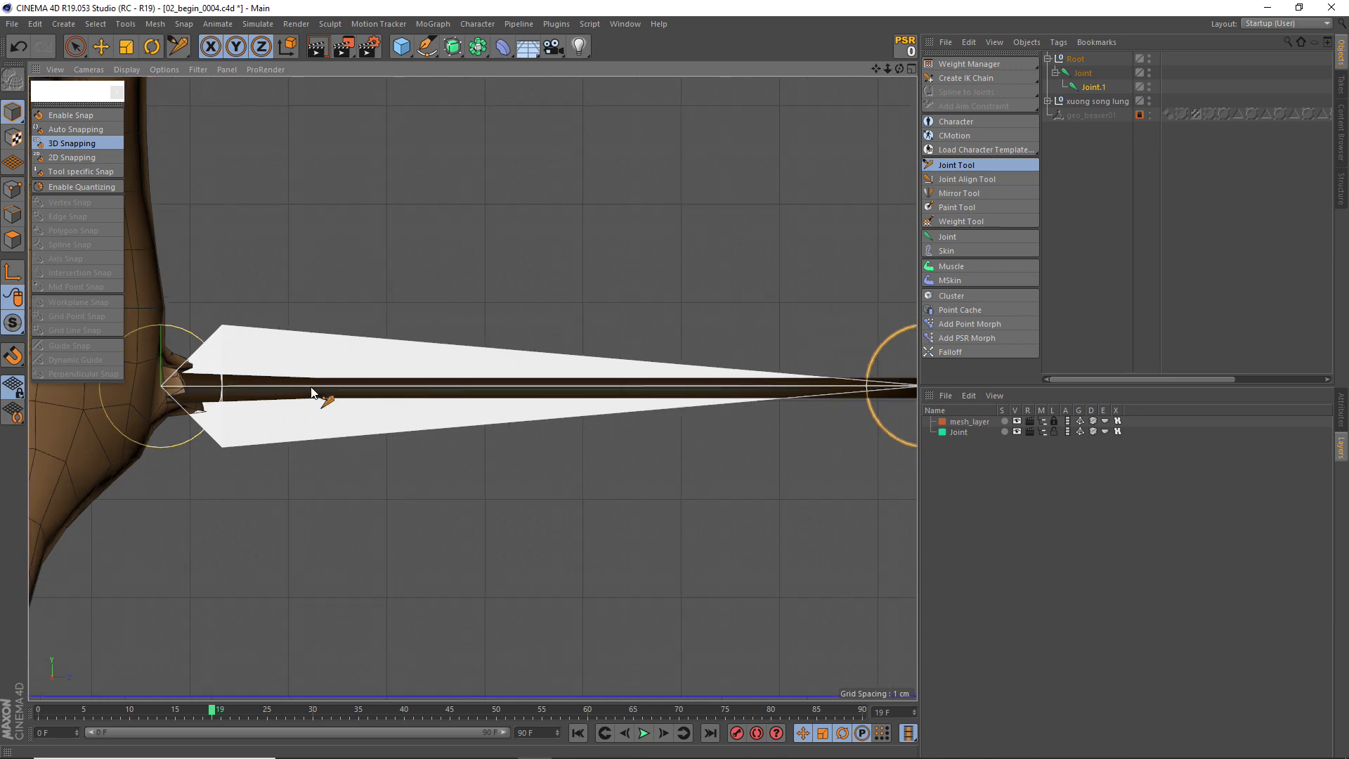
{"action": "scroll", "coordinate": [312, 392], "scroll_direction": "up", "scroll_amount": 1}
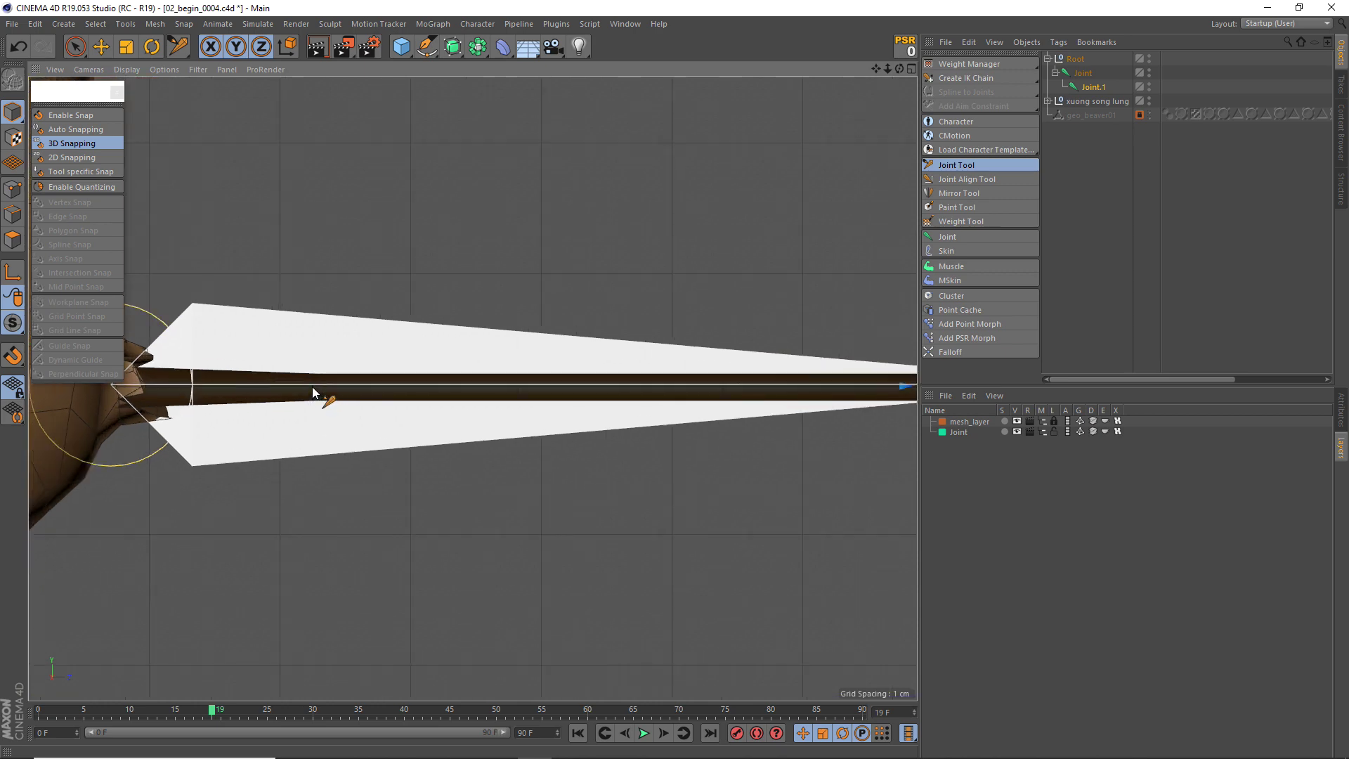
{"action": "scroll", "coordinate": [214, 439], "scroll_direction": "up", "scroll_amount": 2}
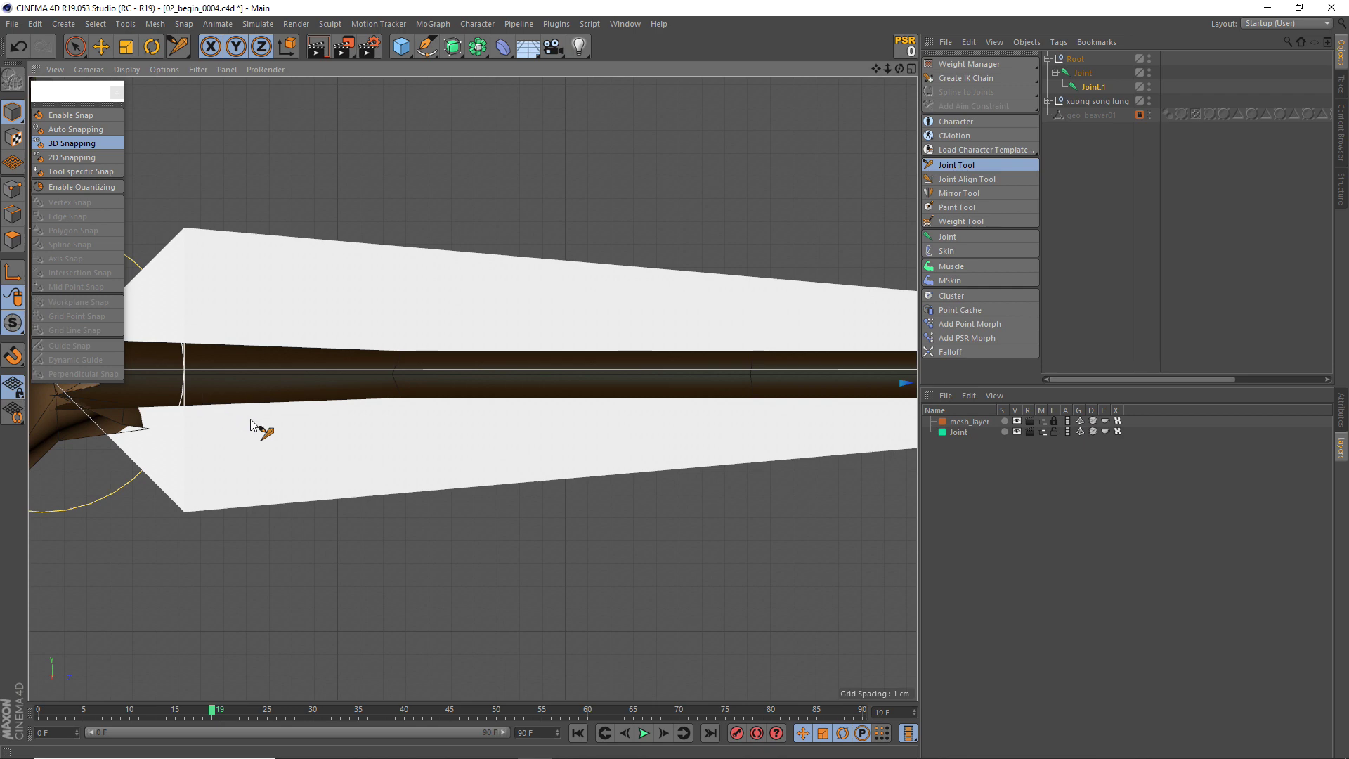
{"action": "scroll", "coordinate": [361, 430], "scroll_direction": "down", "scroll_amount": 1}
Insert joints along the tail bone, undoing the first misplaced one, for six tail joints.
{"action": "left_click", "coordinate": [383, 385], "text": "ctrl"}
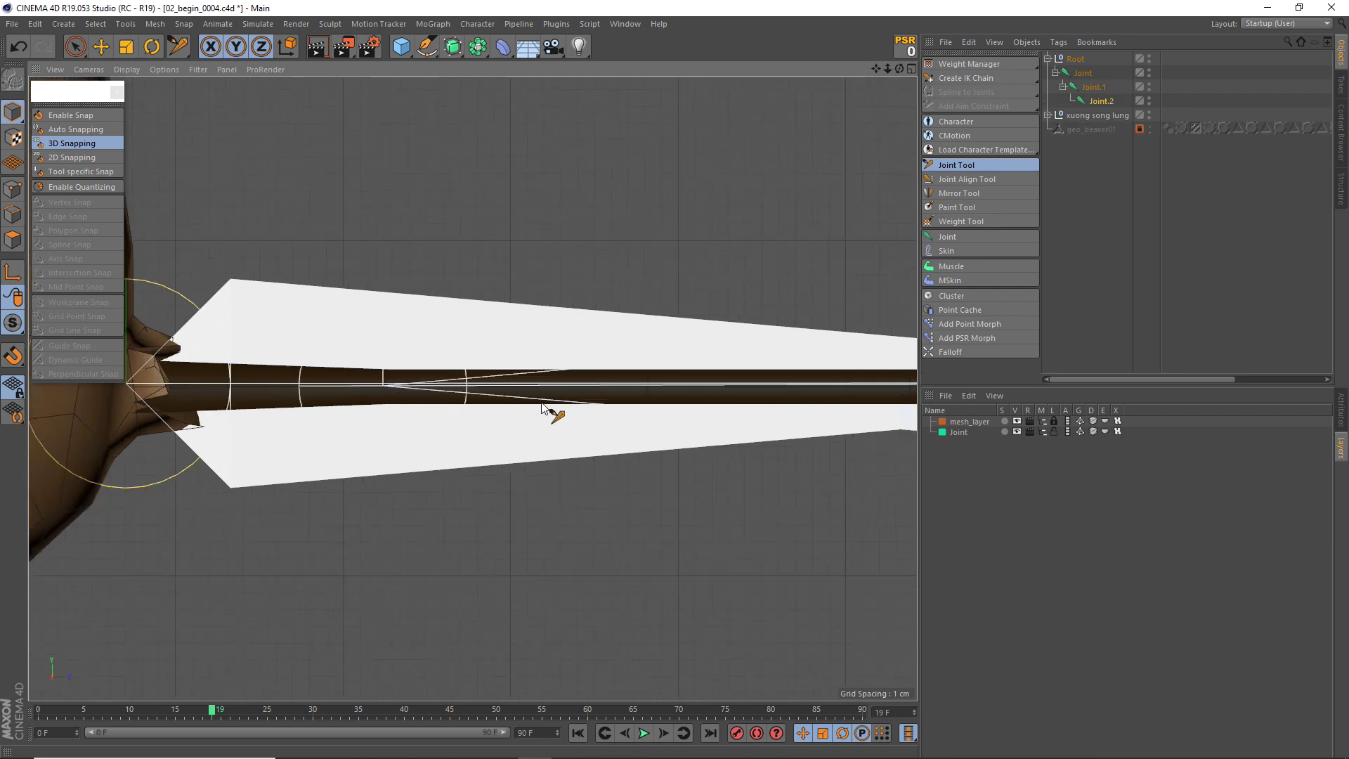
{"action": "key", "text": "ctrl+z"}
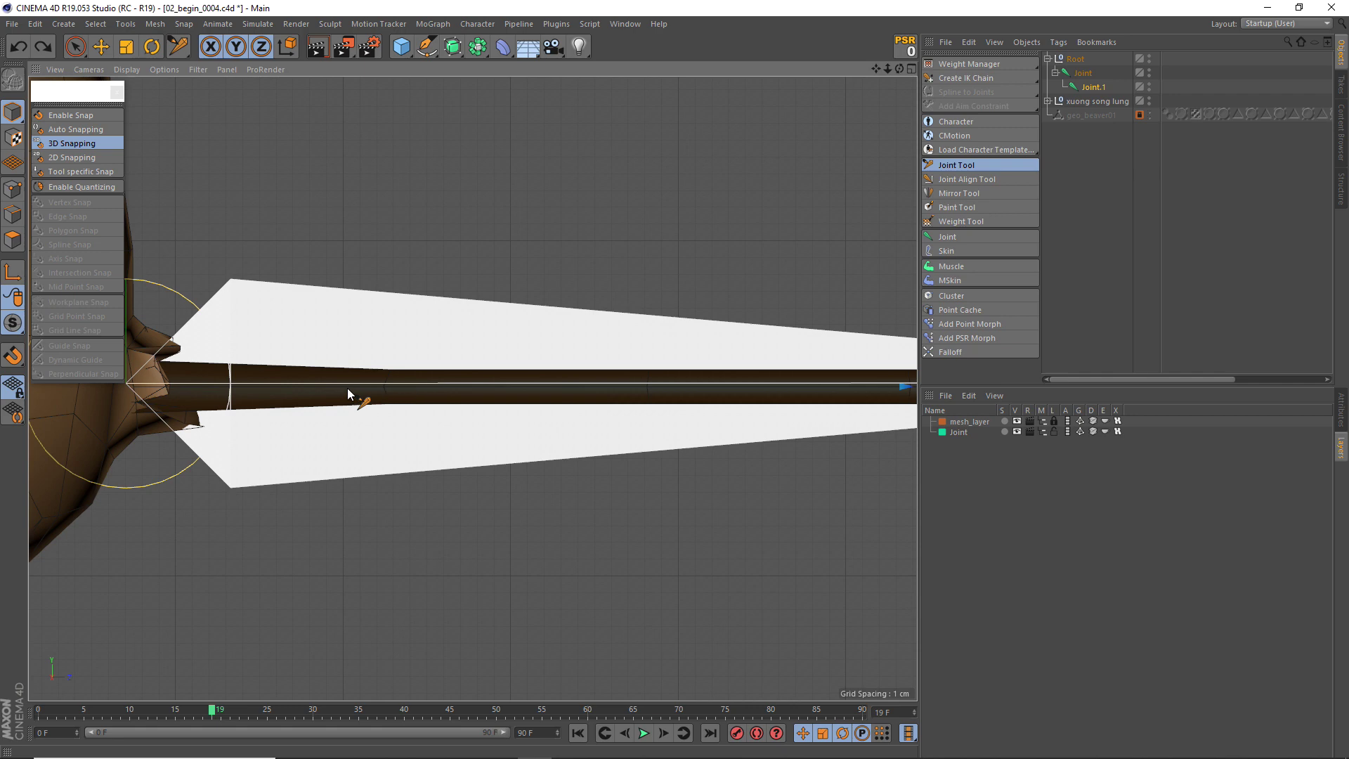
{"action": "left_click", "coordinate": [386, 391], "text": "ctrl"}
{"action": "scroll", "coordinate": [393, 401], "scroll_direction": "down", "scroll_amount": 2}
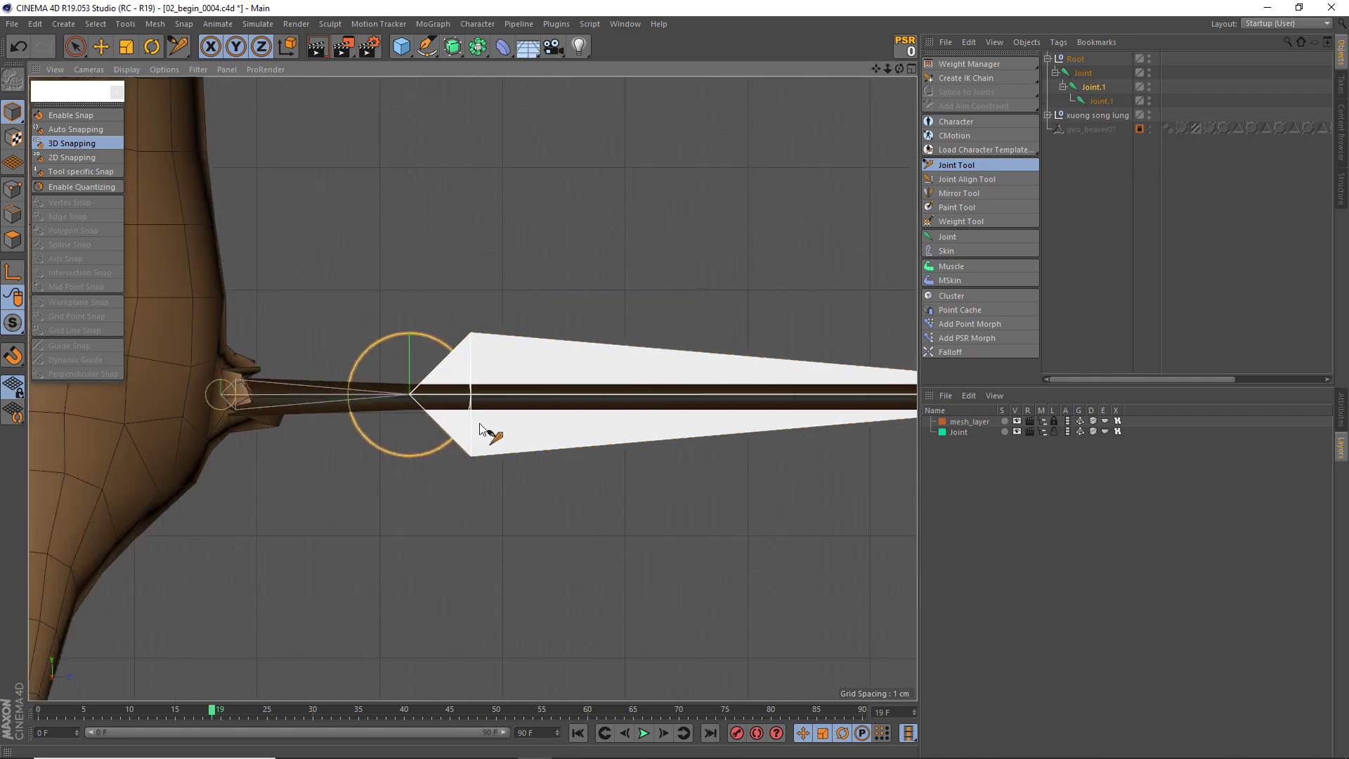
{"action": "scroll", "coordinate": [485, 435], "scroll_direction": "down", "scroll_amount": 1}
{"action": "scroll", "coordinate": [492, 422], "scroll_direction": "up", "scroll_amount": 1}
{"action": "scroll", "coordinate": [443, 409], "scroll_direction": "up", "scroll_amount": 3}
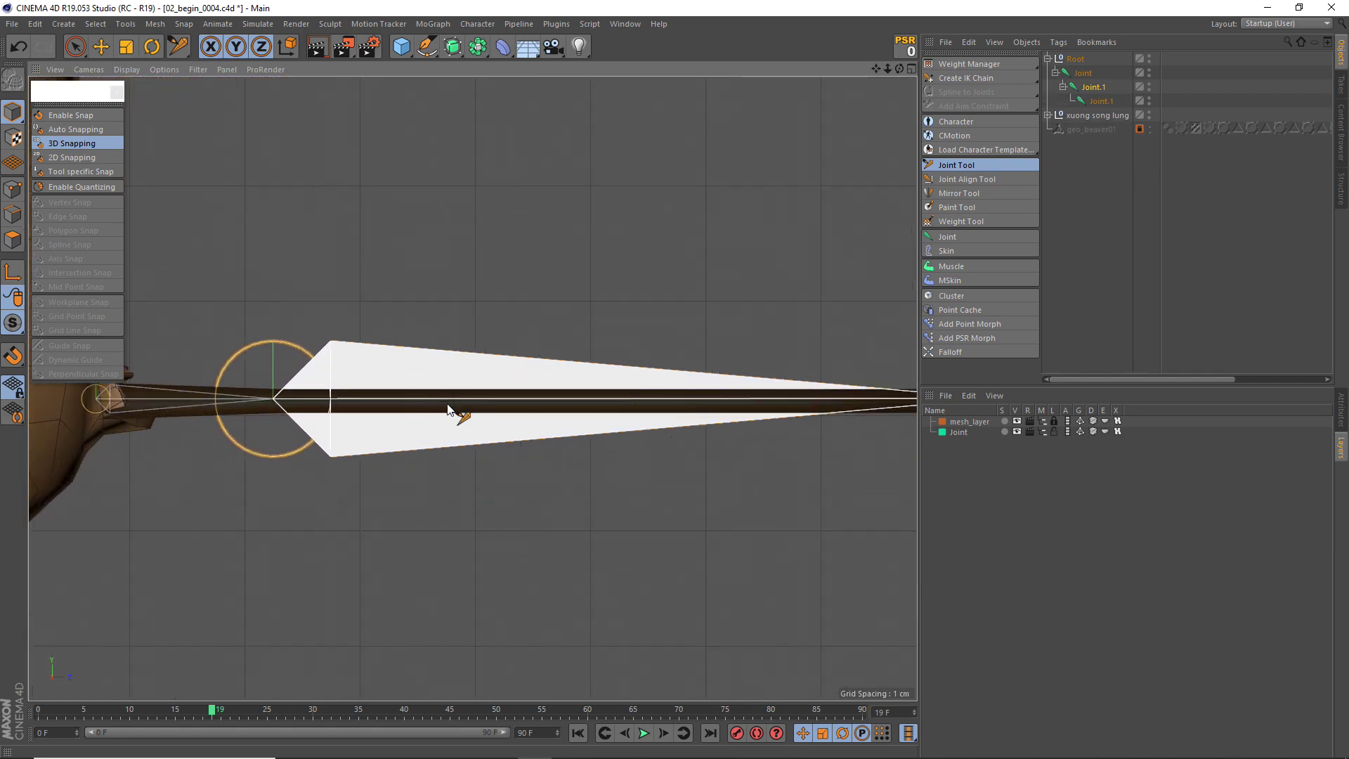
{"action": "left_click", "coordinate": [453, 400], "text": "ctrl"}
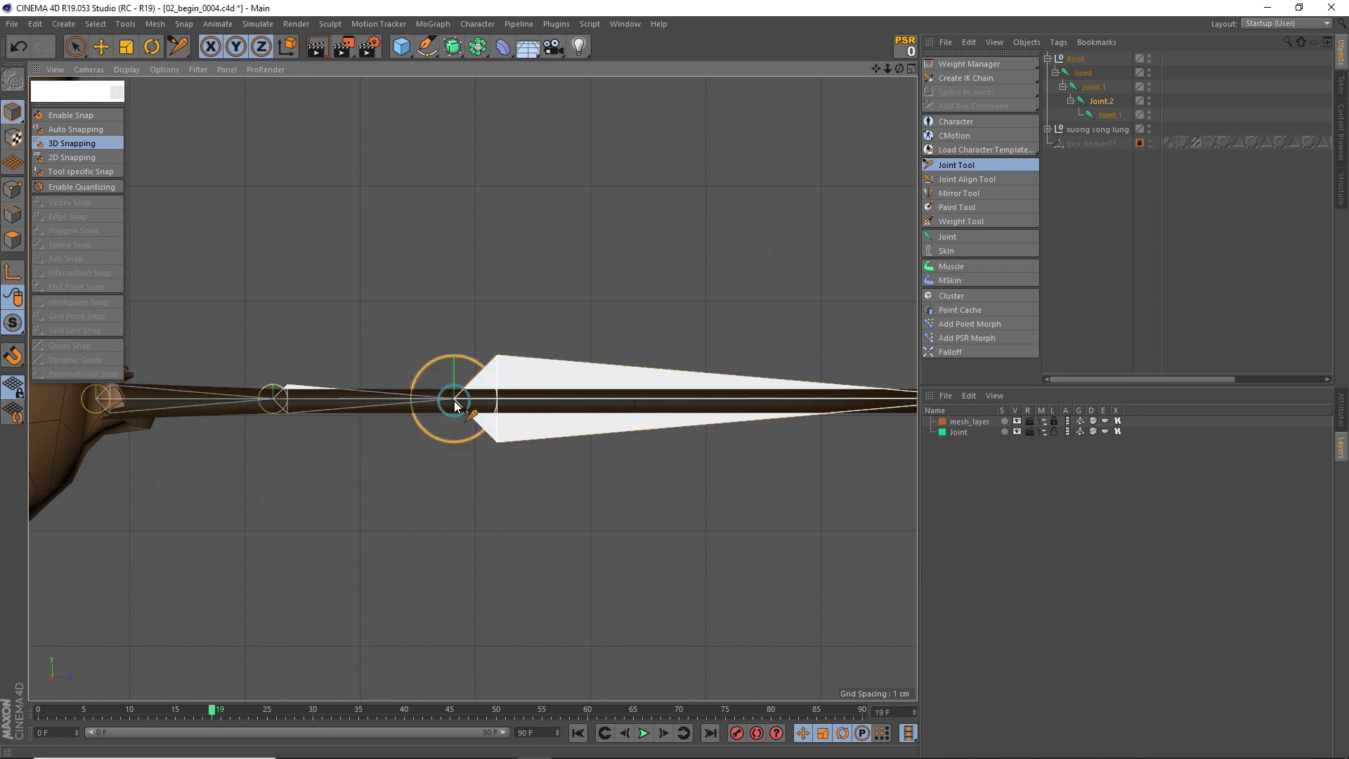
{"action": "left_click", "coordinate": [634, 400], "text": "ctrl"}
{"action": "left_click", "coordinate": [813, 399], "text": "ctrl"}
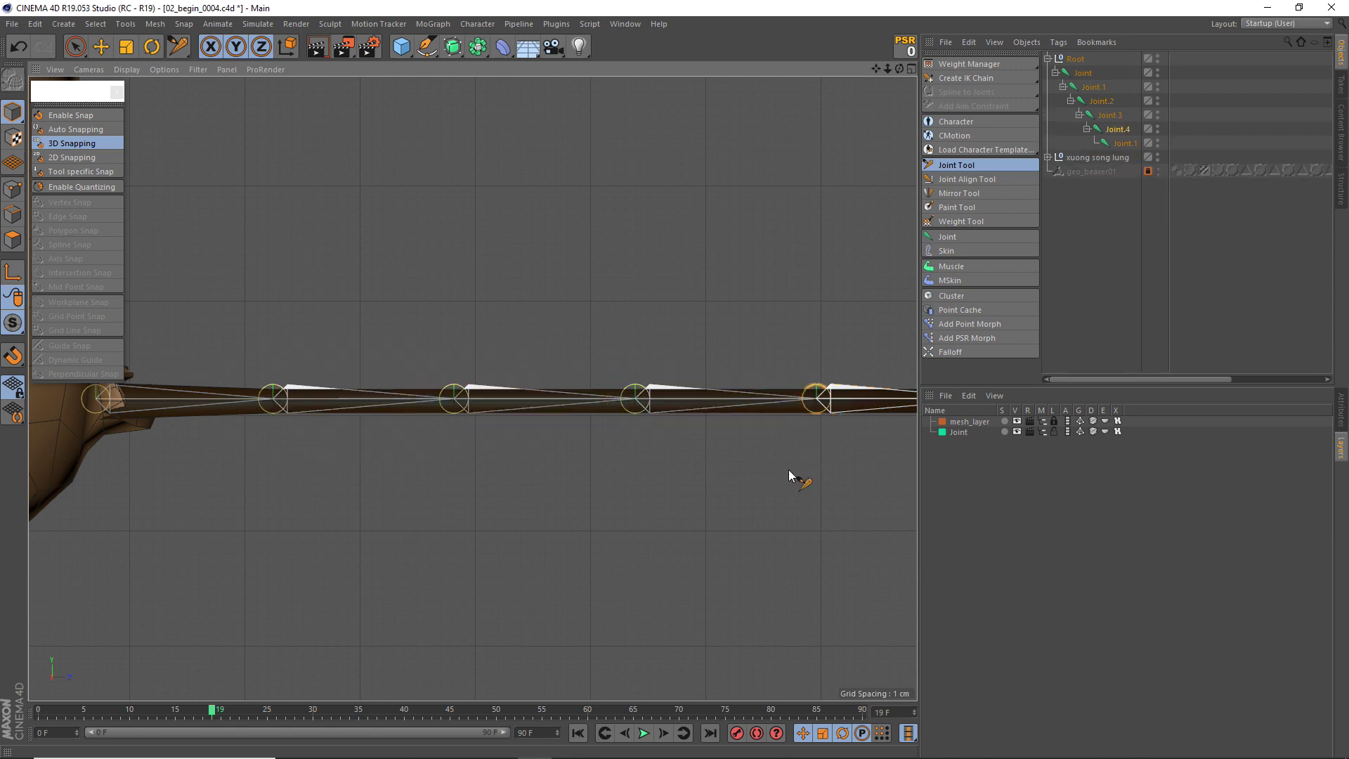
{"action": "scroll", "coordinate": [773, 469], "scroll_direction": "down", "scroll_amount": 1}
{"action": "scroll", "coordinate": [766, 464], "scroll_direction": "down", "scroll_amount": 2}
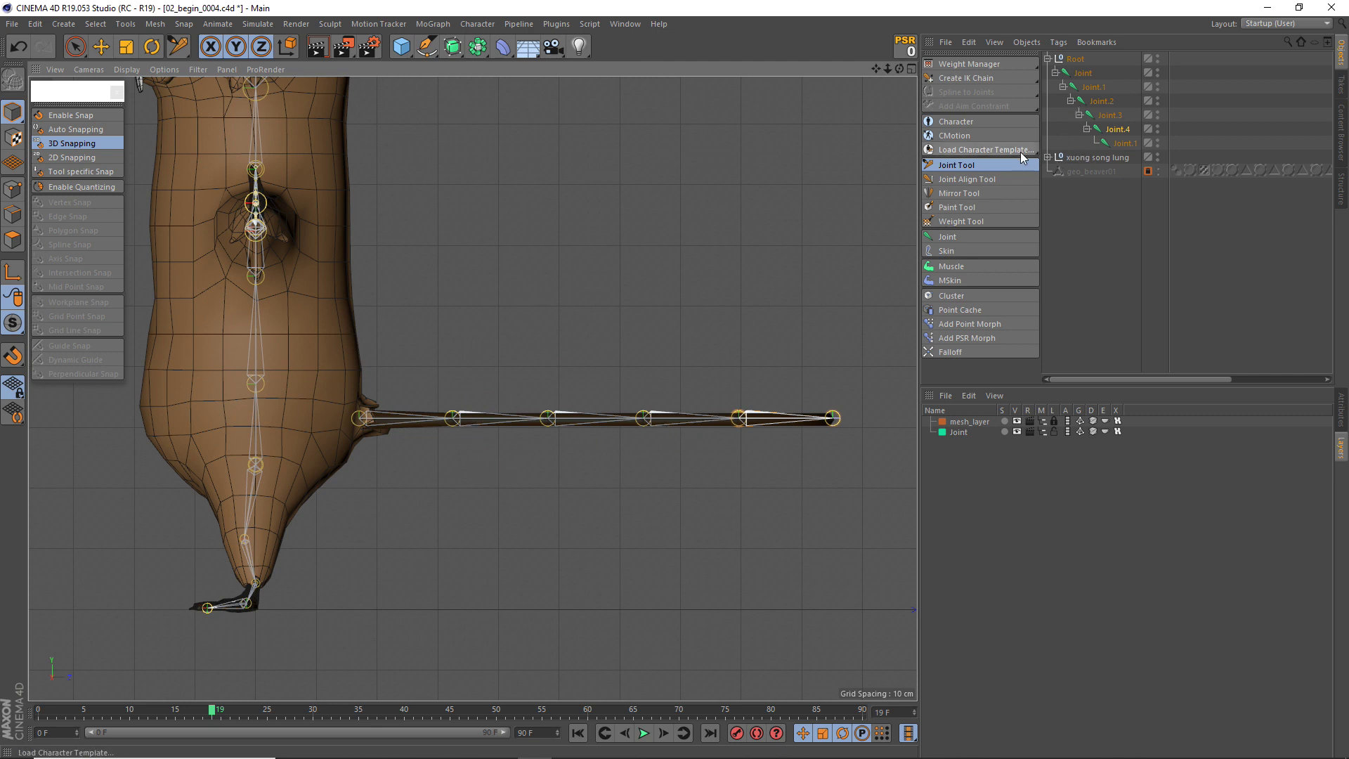
Rename the tail chain's Root object to 'xuong duoi'.
{"action": "double_click", "coordinate": [1075, 59]}
{"action": "type", "text": "x"}
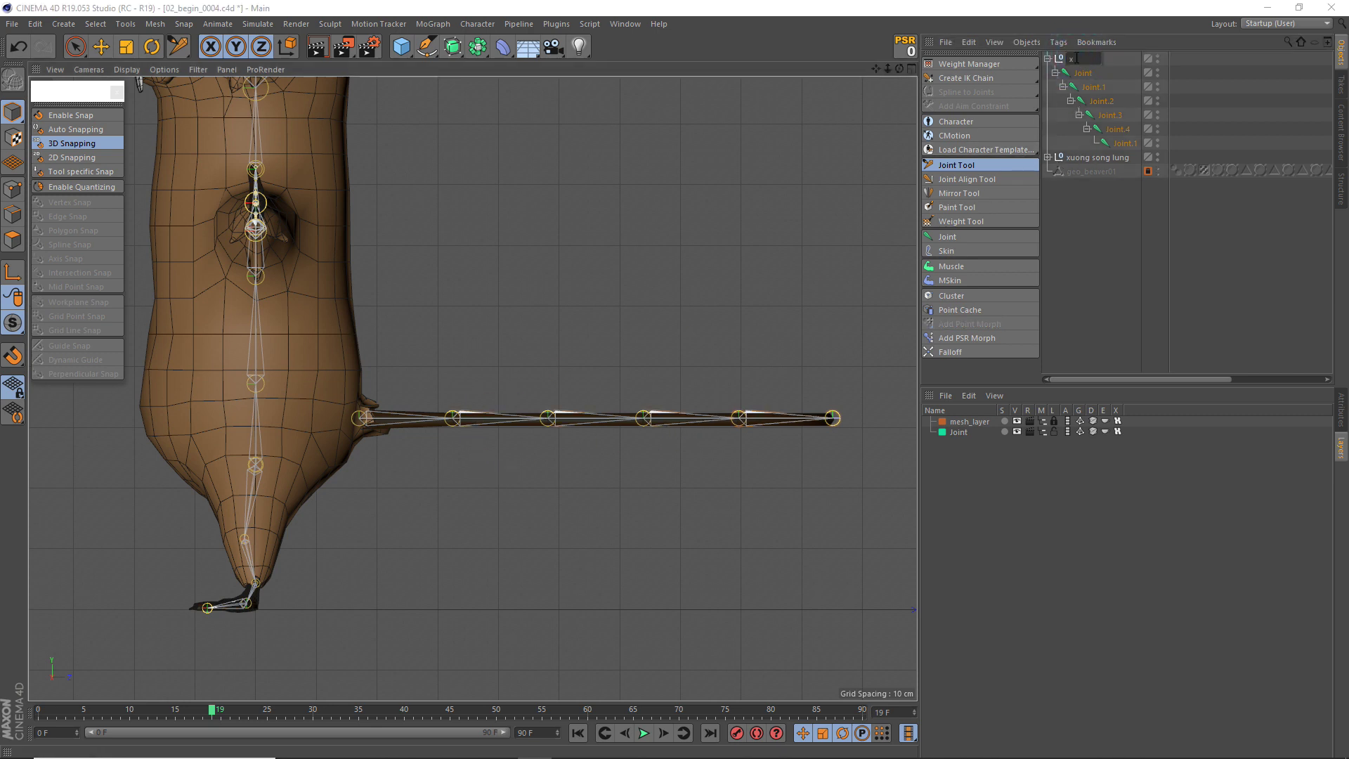
{"action": "type", "text": "uong duoi"}
{"action": "key", "text": "Return"}
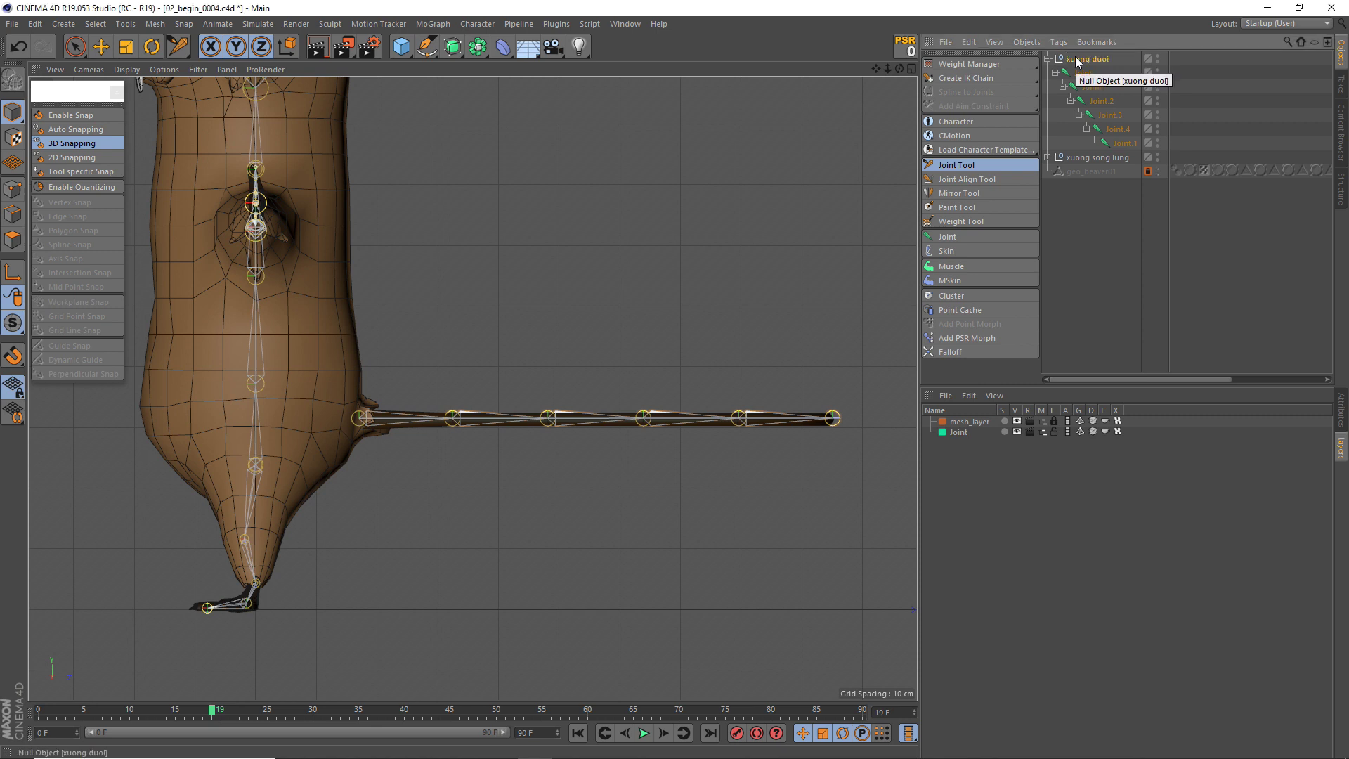
{"action": "scroll", "coordinate": [432, 418], "scroll_direction": "up", "scroll_amount": 2}
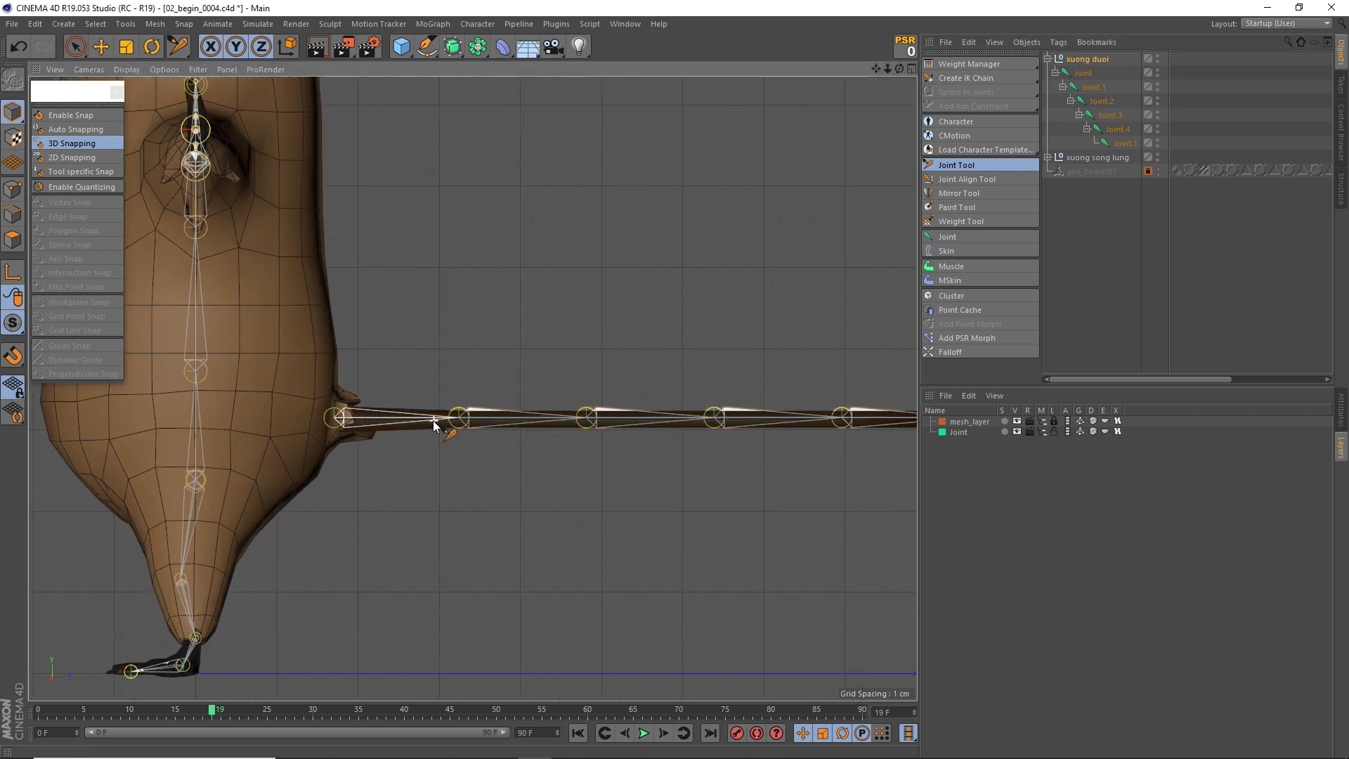
{"action": "scroll", "coordinate": [809, 309], "scroll_direction": "down", "scroll_amount": 2}
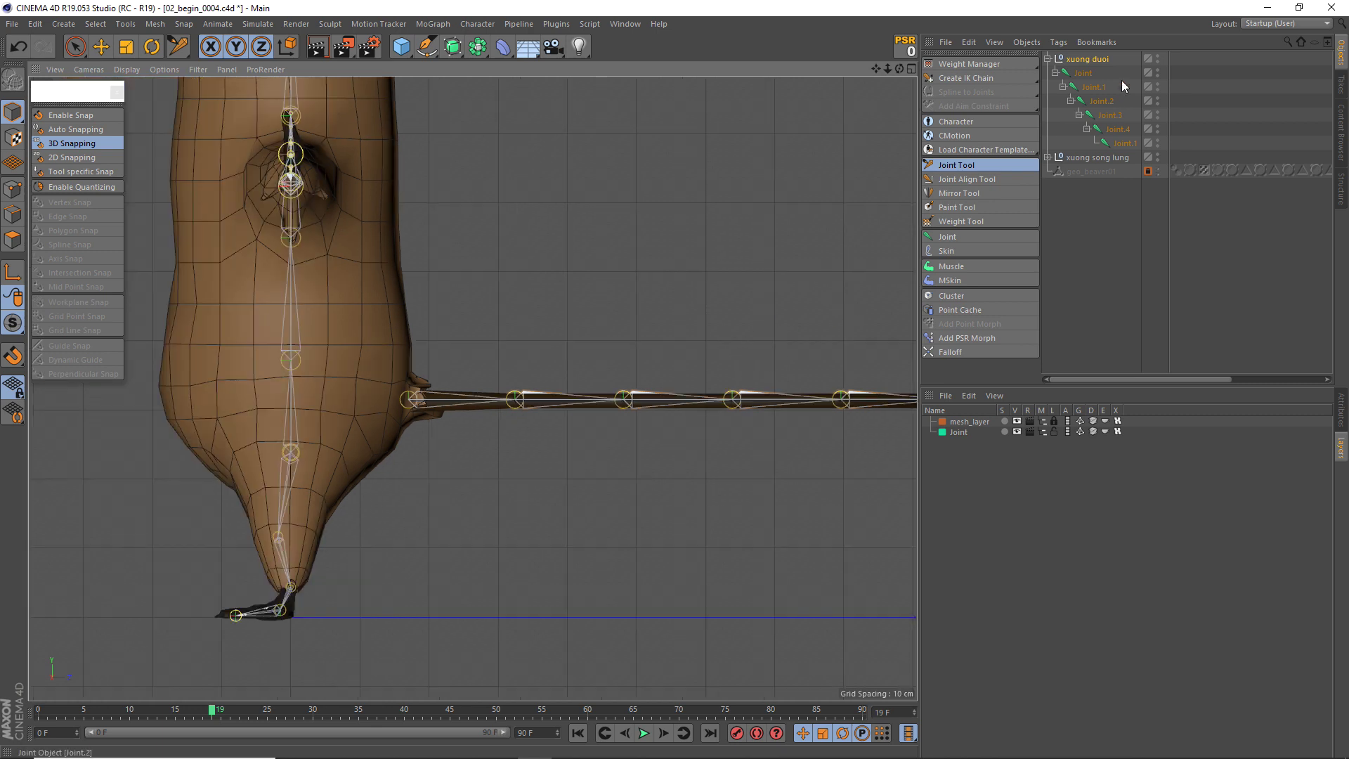
{"action": "scroll", "coordinate": [668, 337], "scroll_direction": "down", "scroll_amount": 1}
{"action": "scroll", "coordinate": [669, 338], "scroll_direction": "down", "scroll_amount": 1}
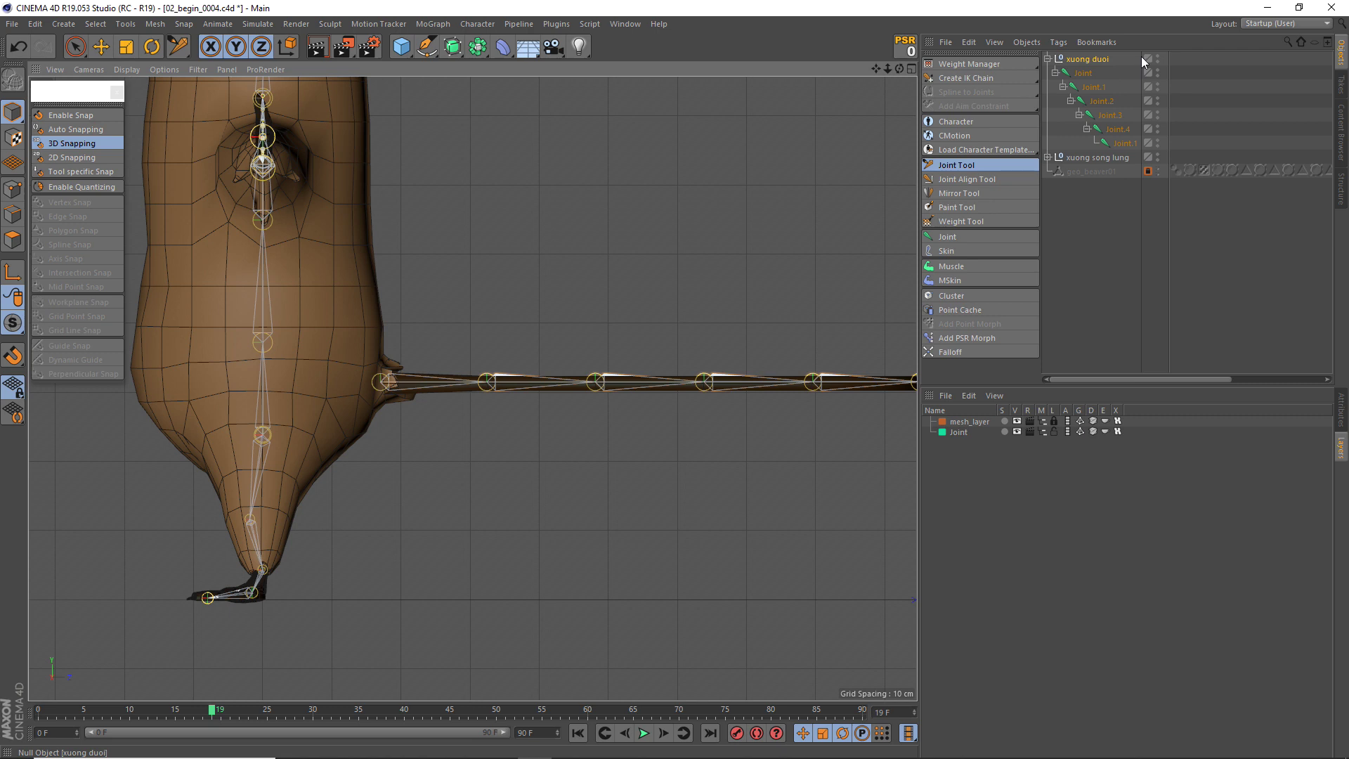
Rename the duplicate last tail joint Joint.1 to Joint.5, then select xuong duoi.
{"action": "left_click_drag", "start_coordinate": [1142, 59], "coordinate": [1163, 60]}
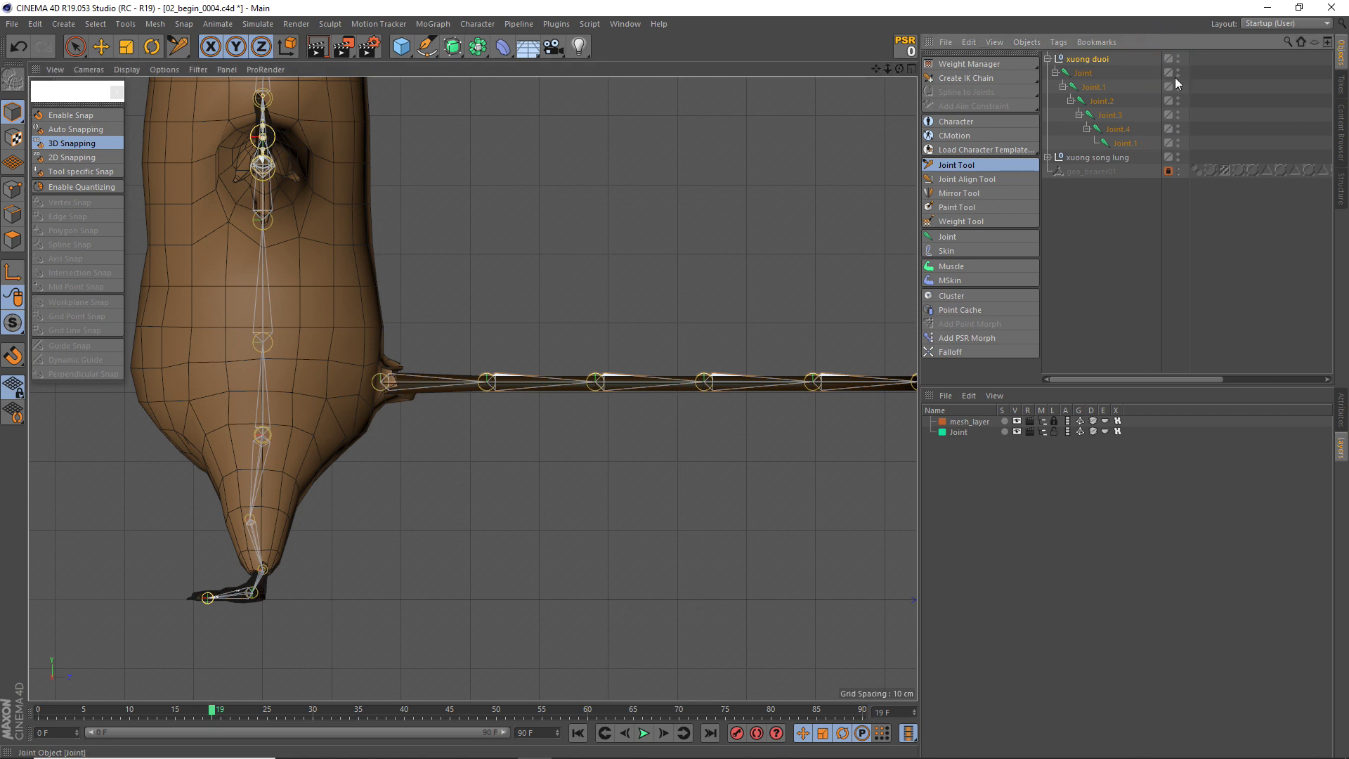
{"action": "double_click", "coordinate": [1131, 142]}
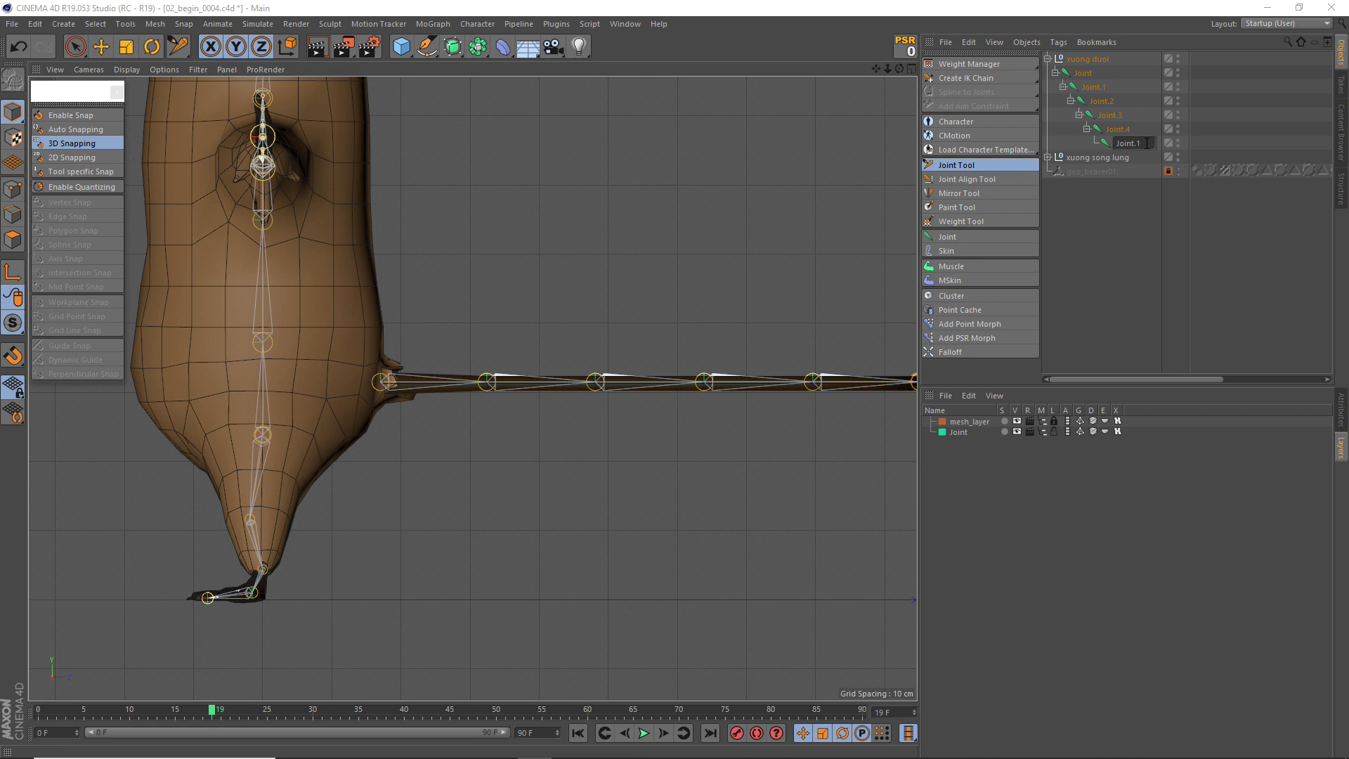
{"action": "key", "text": "BackSpace"}
{"action": "type", "text": "5"}
{"action": "key", "text": "Return"}
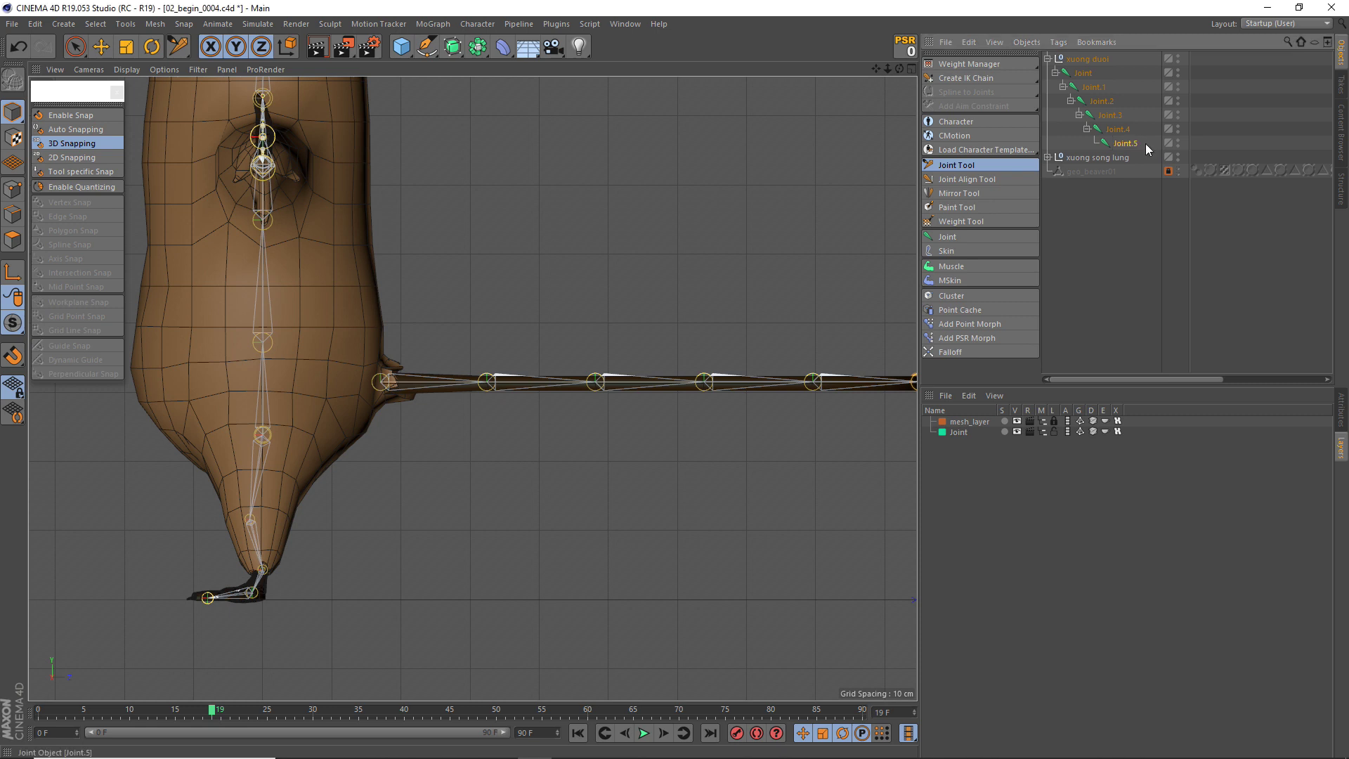
{"action": "scroll", "coordinate": [494, 404], "scroll_direction": "down", "scroll_amount": 2}
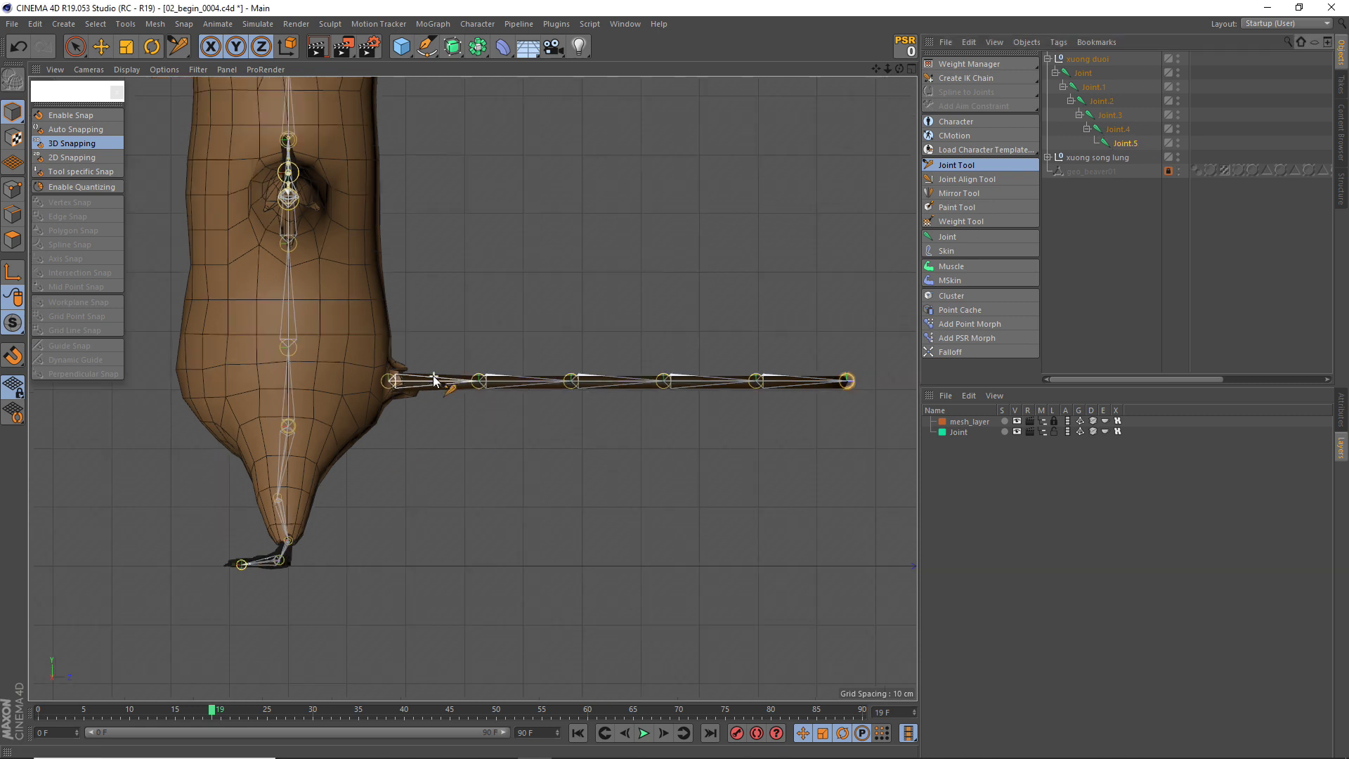
{"action": "scroll", "coordinate": [443, 388], "scroll_direction": "down", "scroll_amount": 1}
{"action": "scroll", "coordinate": [425, 386], "scroll_direction": "up", "scroll_amount": 1}
{"action": "scroll", "coordinate": [398, 393], "scroll_direction": "up", "scroll_amount": 2}
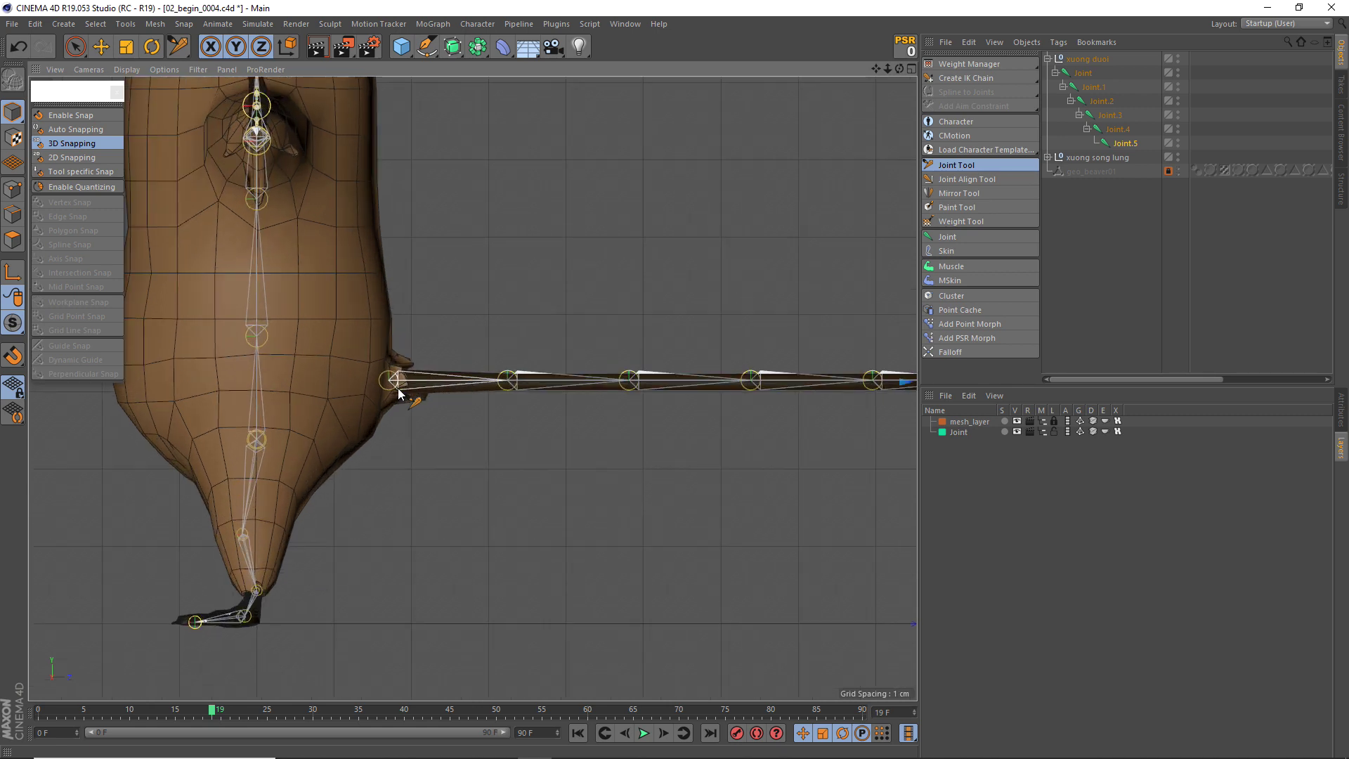
{"action": "scroll", "coordinate": [303, 376], "scroll_direction": "up", "scroll_amount": 1}
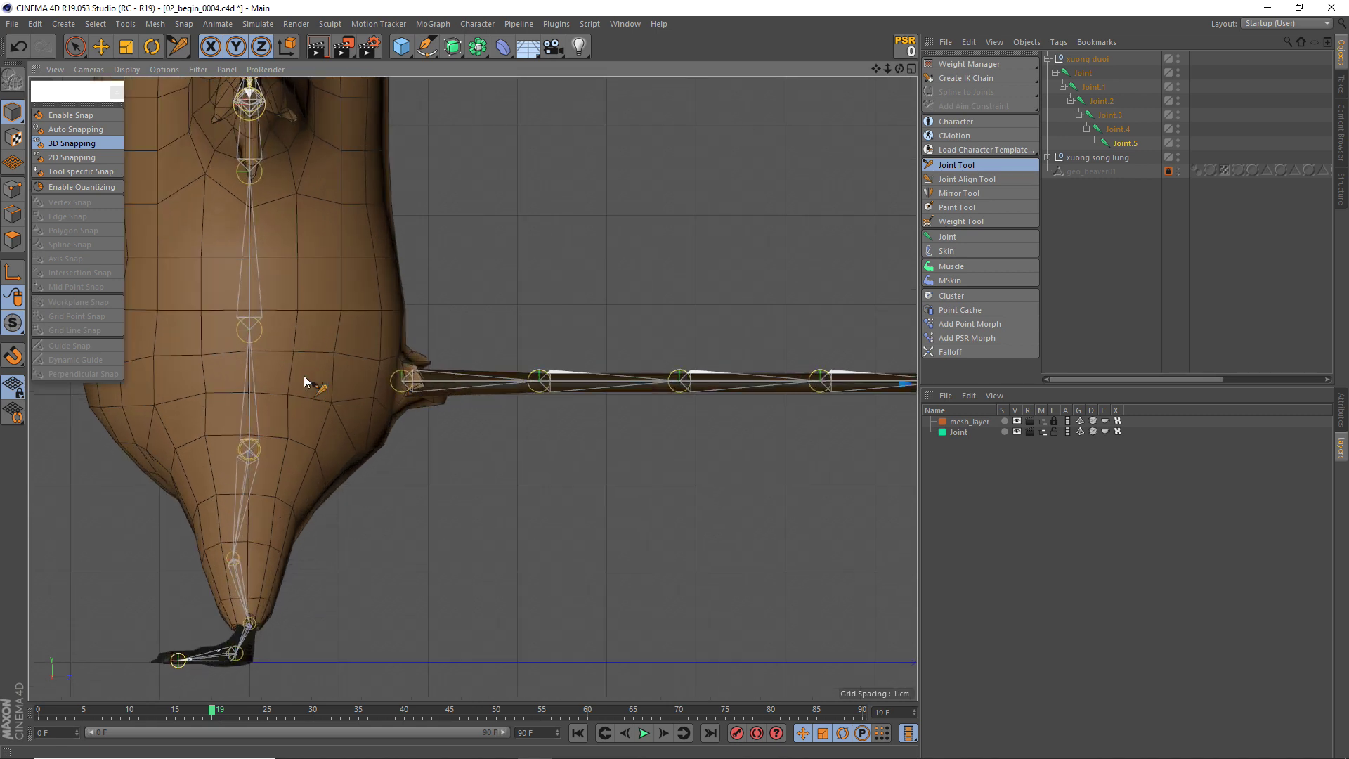
{"action": "left_click", "coordinate": [1090, 59]}
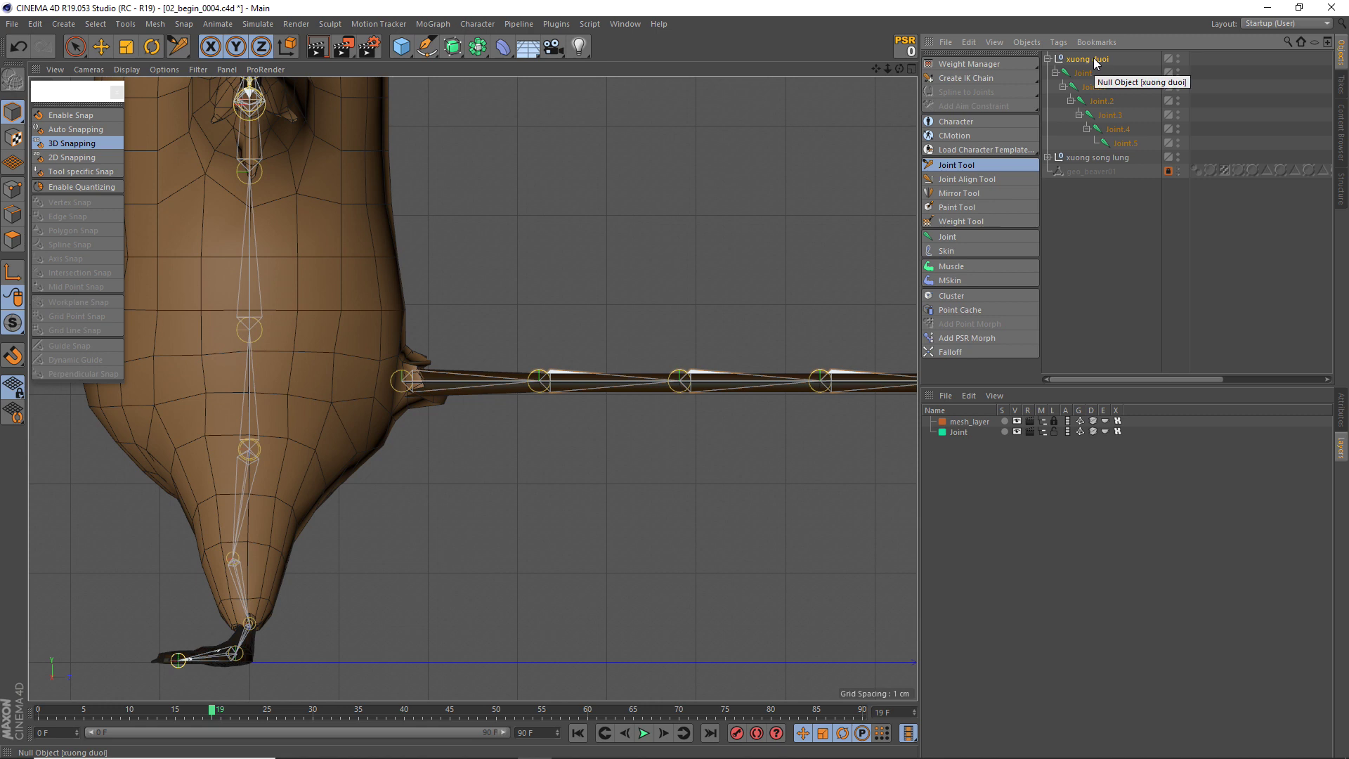
Maximize the Perspective view and orbit and zoom onto the tail root beside the lowest spine joint.
{"action": "scroll", "coordinate": [369, 344], "scroll_direction": "down", "scroll_amount": 3}
{"action": "middle_click", "coordinate": [366, 360]}
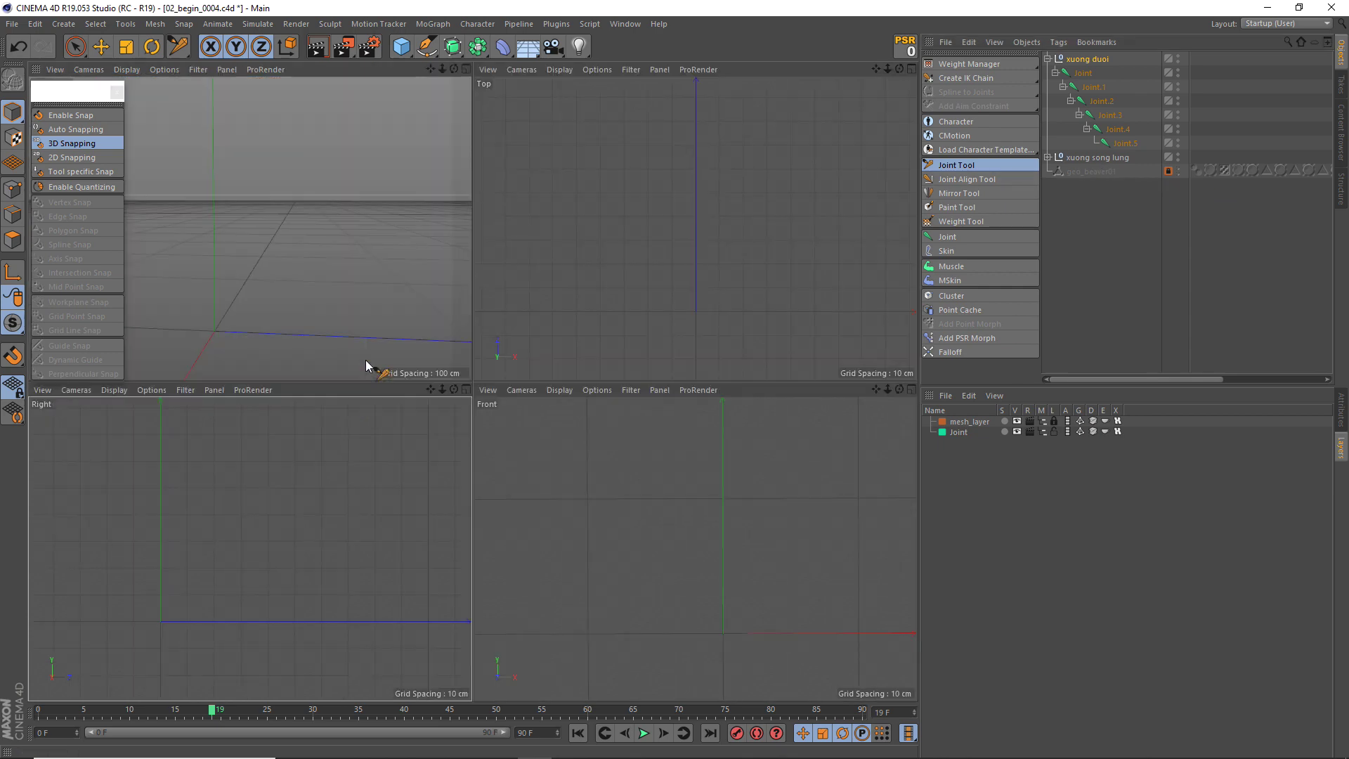
{"action": "middle_click", "coordinate": [423, 370]}
{"action": "left_click_drag", "start_coordinate": [423, 369], "coordinate": [644, 426], "text": "alt"}
{"action": "scroll", "coordinate": [269, 468], "scroll_direction": "up", "scroll_amount": 3}
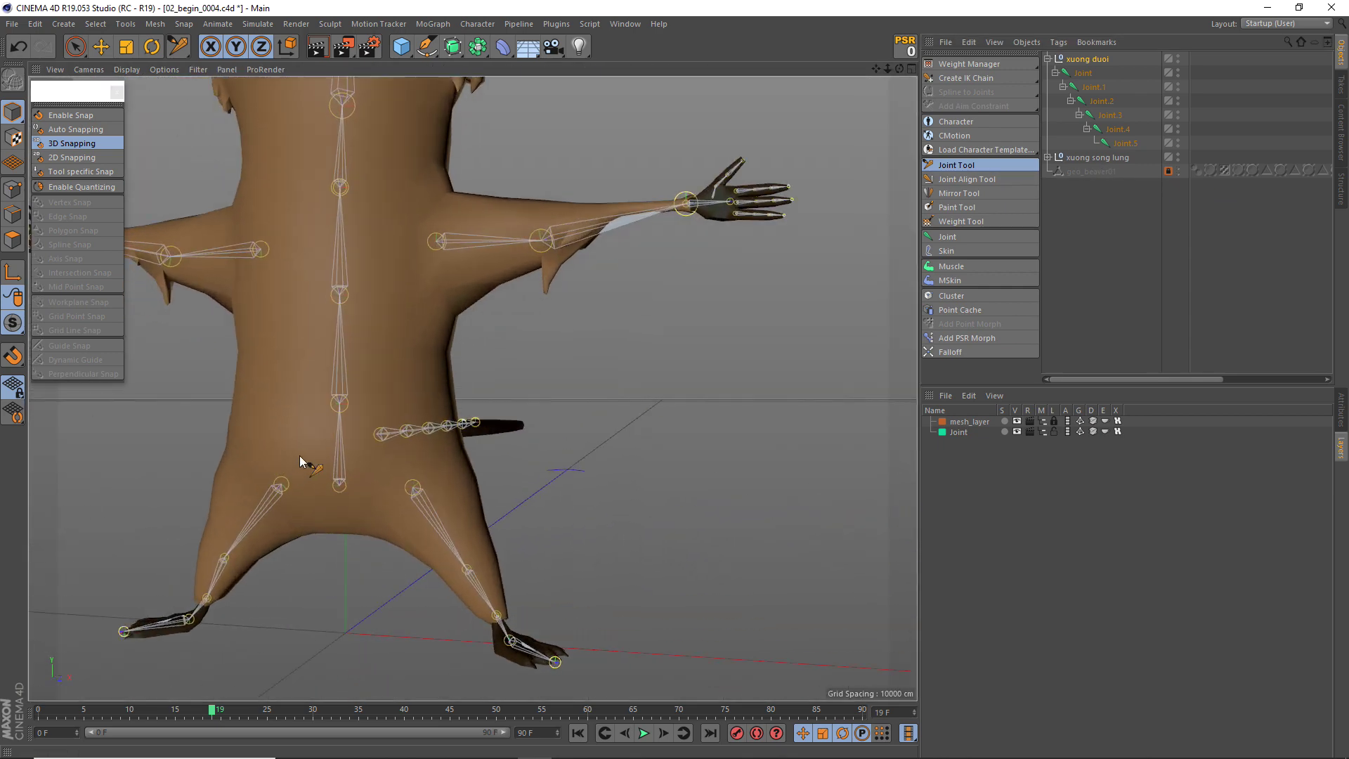
{"action": "scroll", "coordinate": [300, 455], "scroll_direction": "up", "scroll_amount": 2}
{"action": "scroll", "coordinate": [374, 379], "scroll_direction": "up", "scroll_amount": 2}
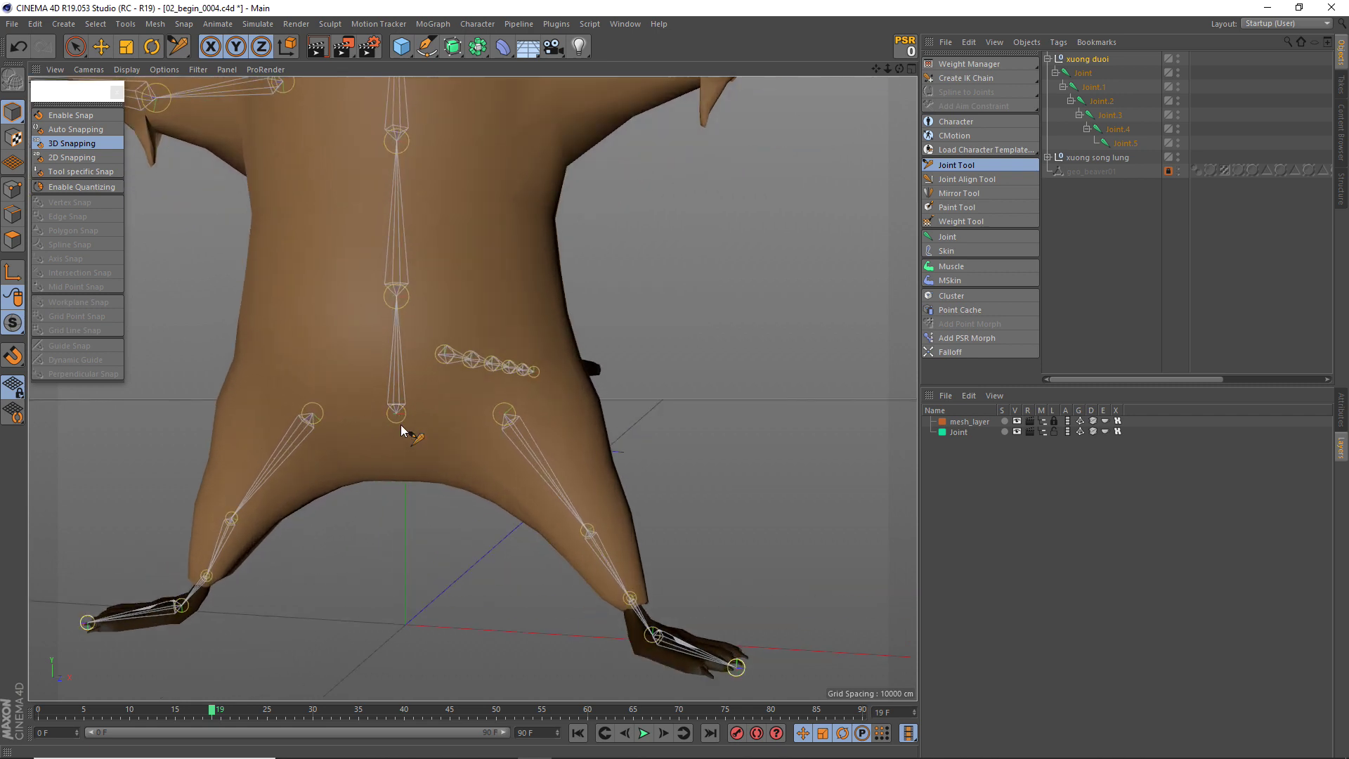
{"action": "scroll", "coordinate": [398, 443], "scroll_direction": "up", "scroll_amount": 2}
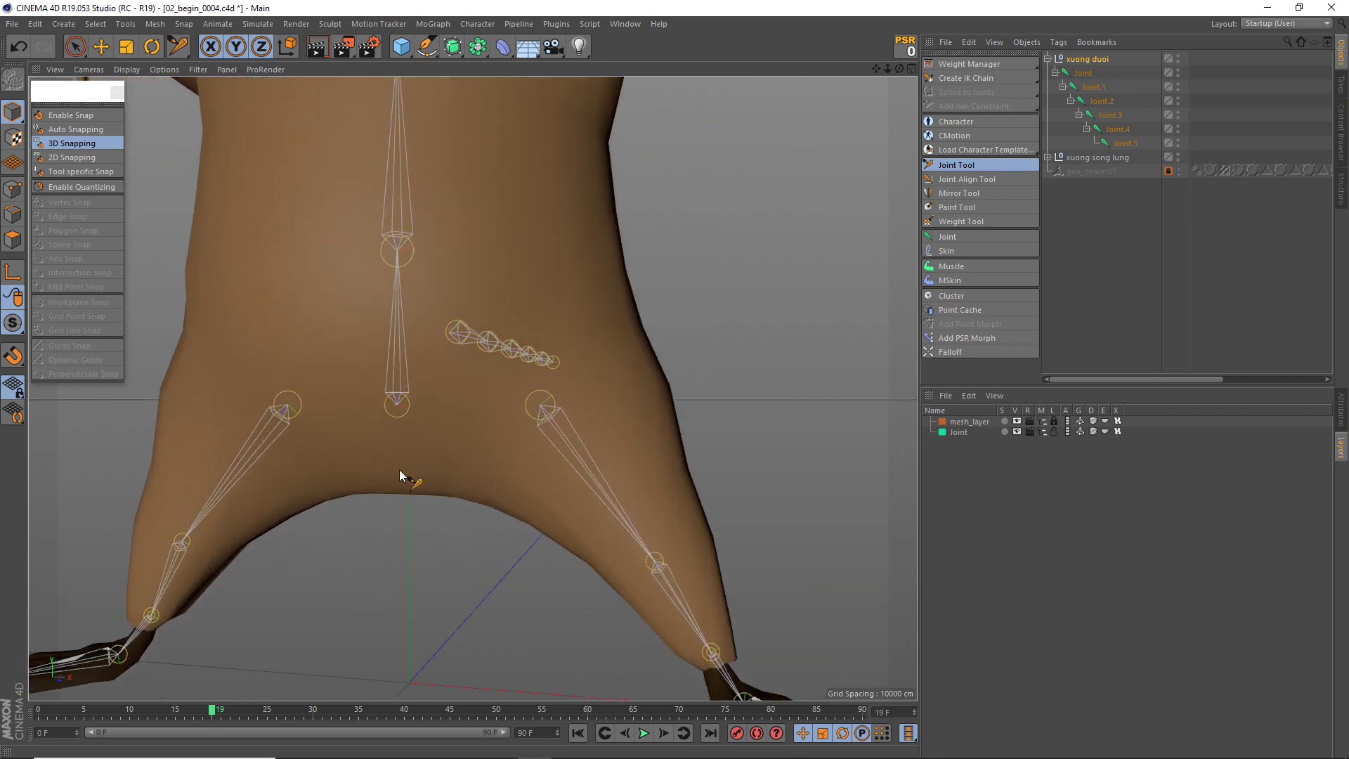
{"action": "left_click_drag", "start_coordinate": [419, 447], "coordinate": [386, 441], "text": "alt"}
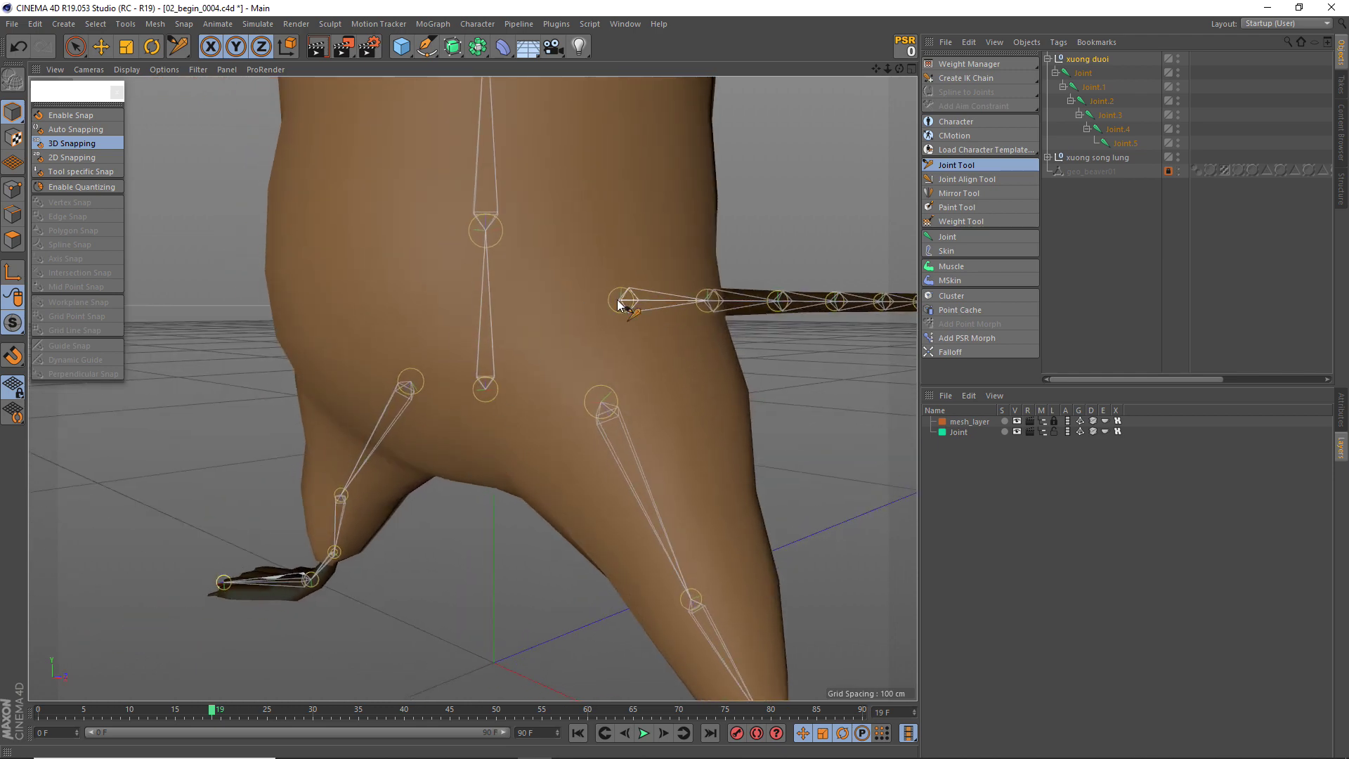
{"action": "scroll", "coordinate": [596, 320], "scroll_direction": "up", "scroll_amount": 1}
{"action": "scroll", "coordinate": [613, 299], "scroll_direction": "up", "scroll_amount": 1}
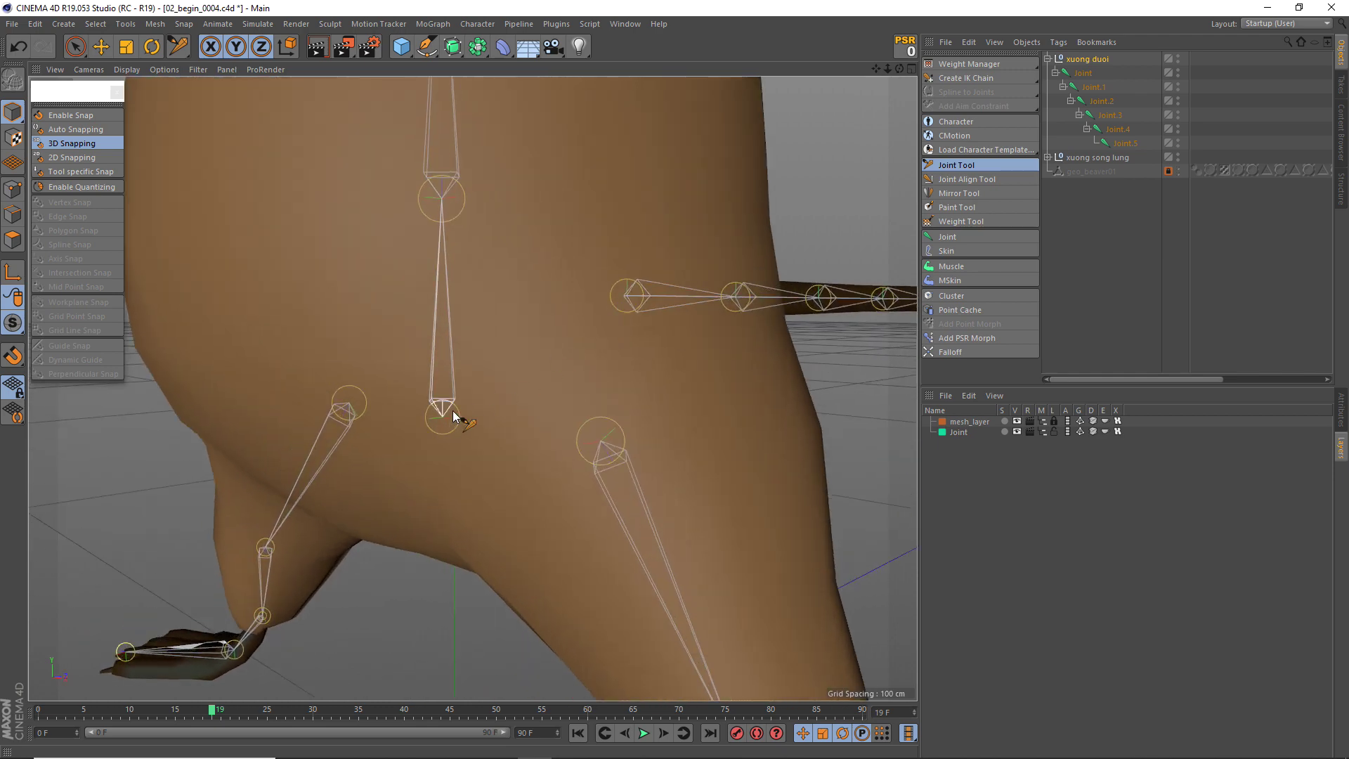
{"action": "scroll", "coordinate": [442, 415], "scroll_direction": "up", "scroll_amount": 1}
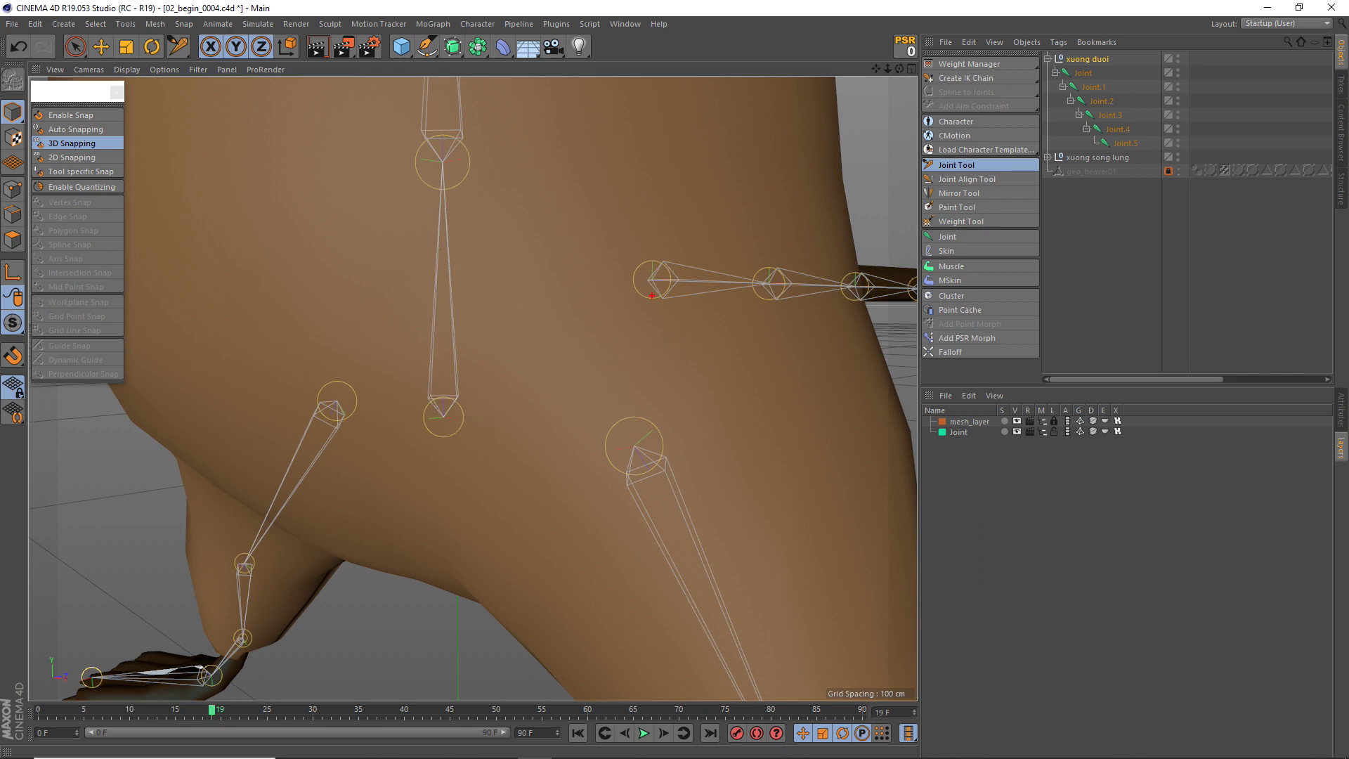
{"action": "left_click_drag", "start_coordinate": [659, 267], "coordinate": [631, 259]}
{"action": "mouse_move", "coordinate": [644, 289]}
{"action": "left_mouse_down"}
{"action": "mouse_move", "coordinate": [470, 401]}
{"action": "mouse_move", "coordinate": [485, 424]}
{"action": "mouse_move", "coordinate": [430, 431]}
{"action": "mouse_move", "coordinate": [464, 402]}
{"action": "left_mouse_up"}
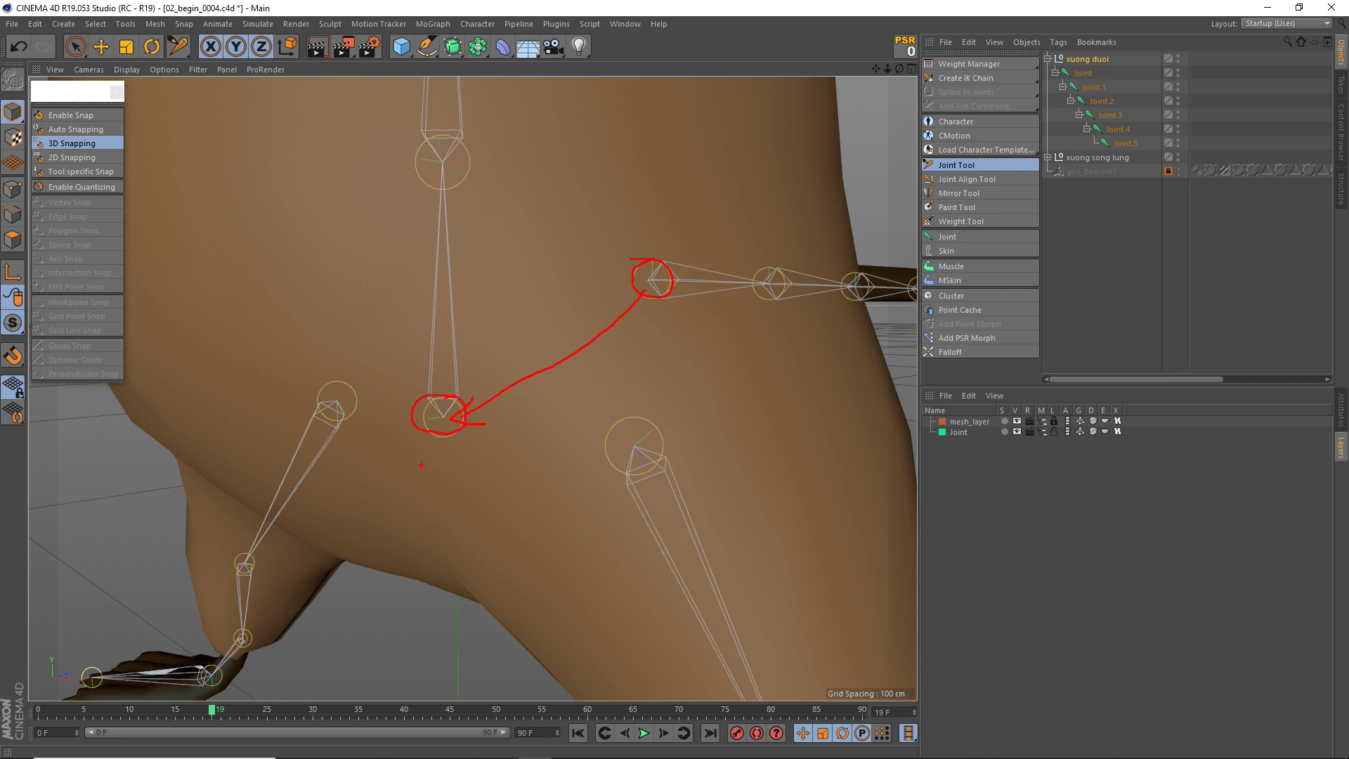
{"action": "key", "text": "Escape"}
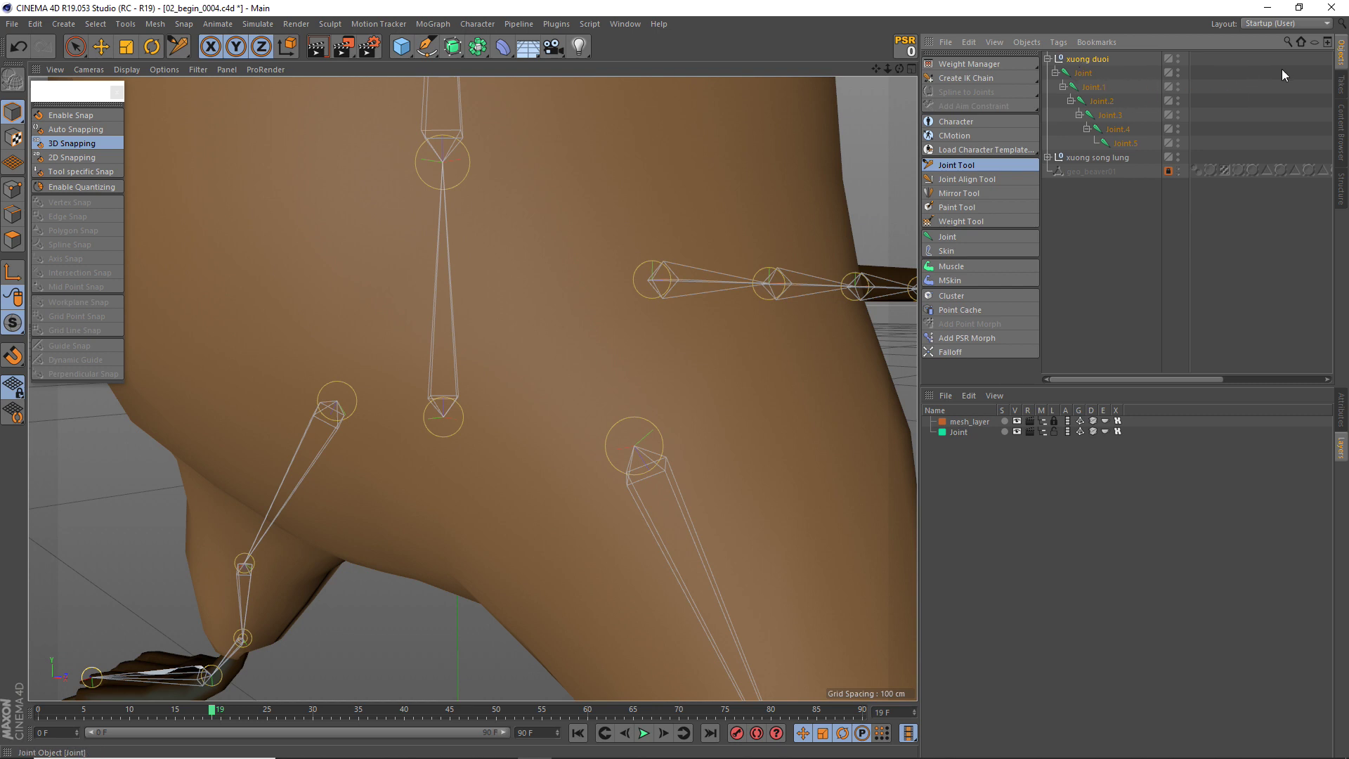
Select the xuong song lung null and reveal spine joint xuong song lung1 in the Object Manager.
{"action": "left_click", "coordinate": [980, 164]}
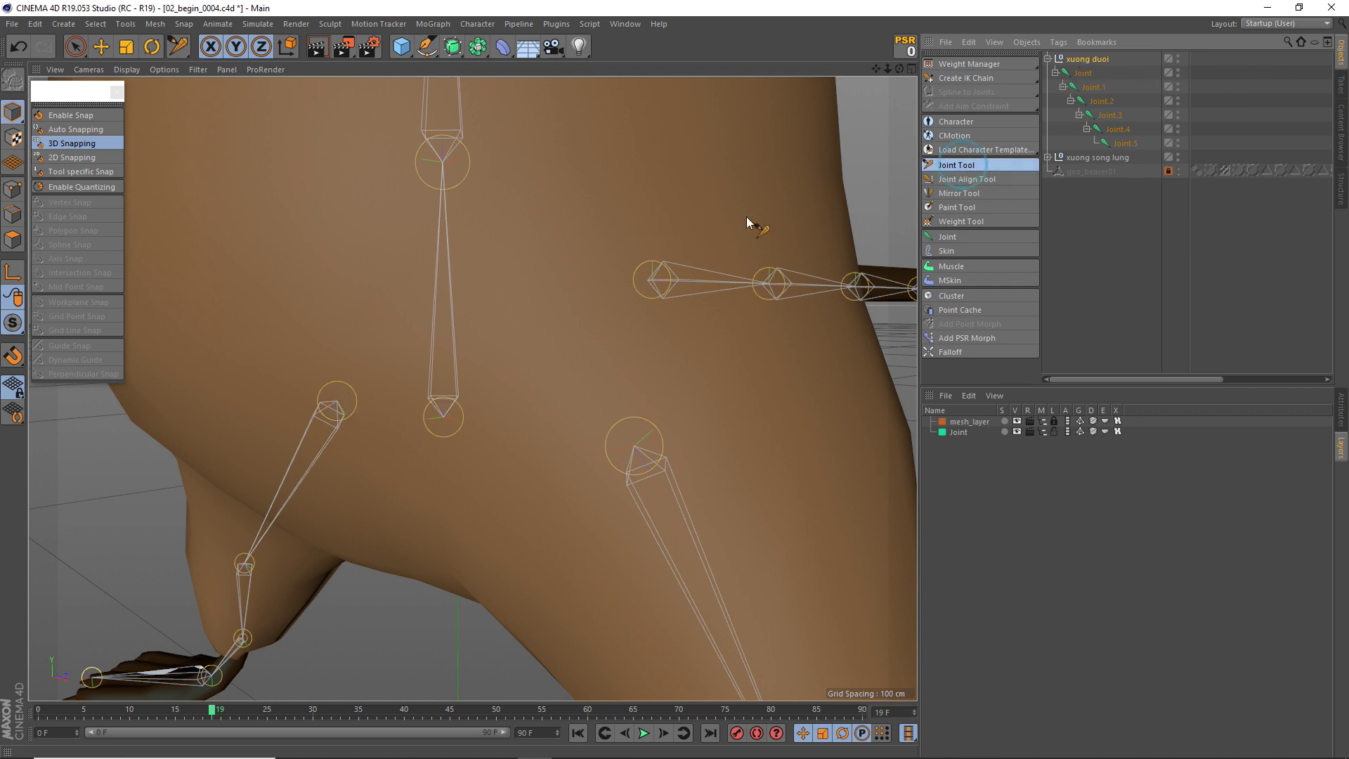
{"action": "left_click", "coordinate": [463, 413]}
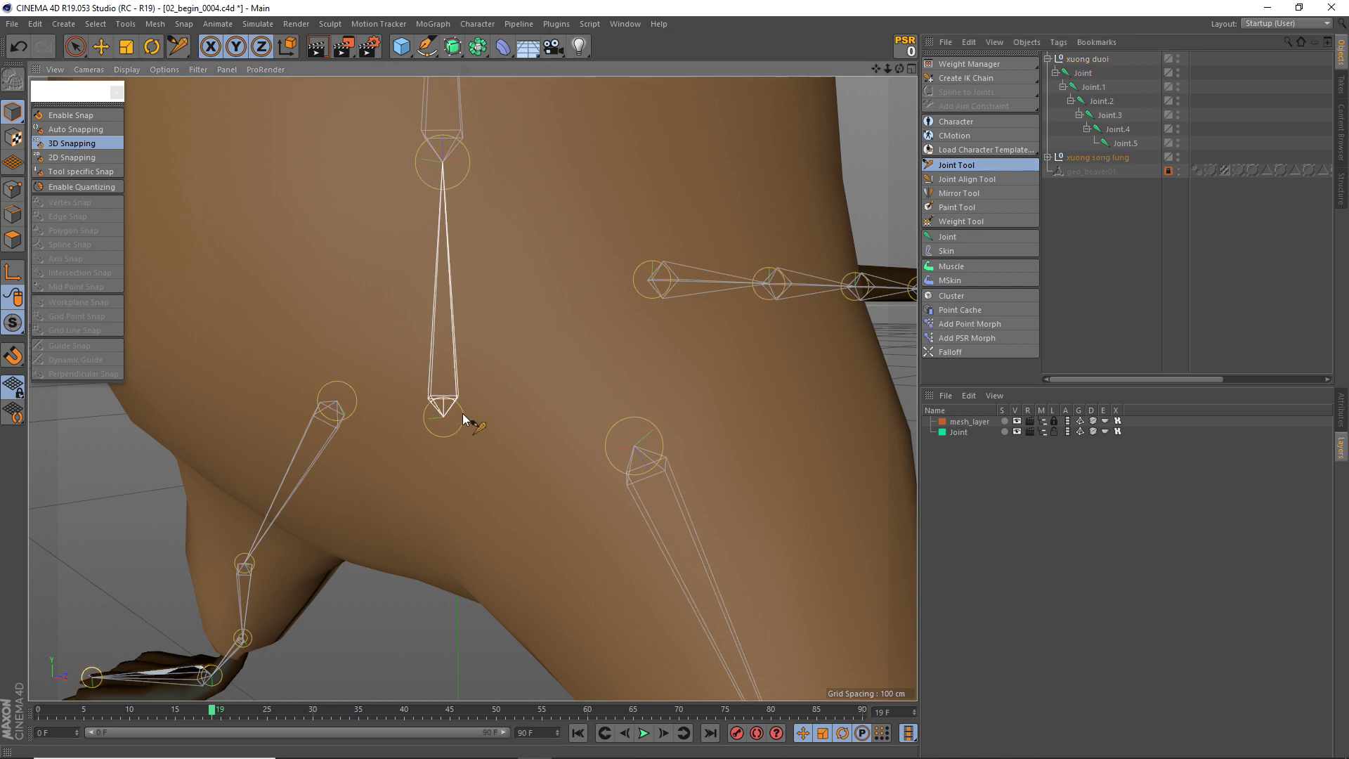
{"action": "left_click", "coordinate": [995, 42]}
{"action": "left_click", "coordinate": [1016, 143]}
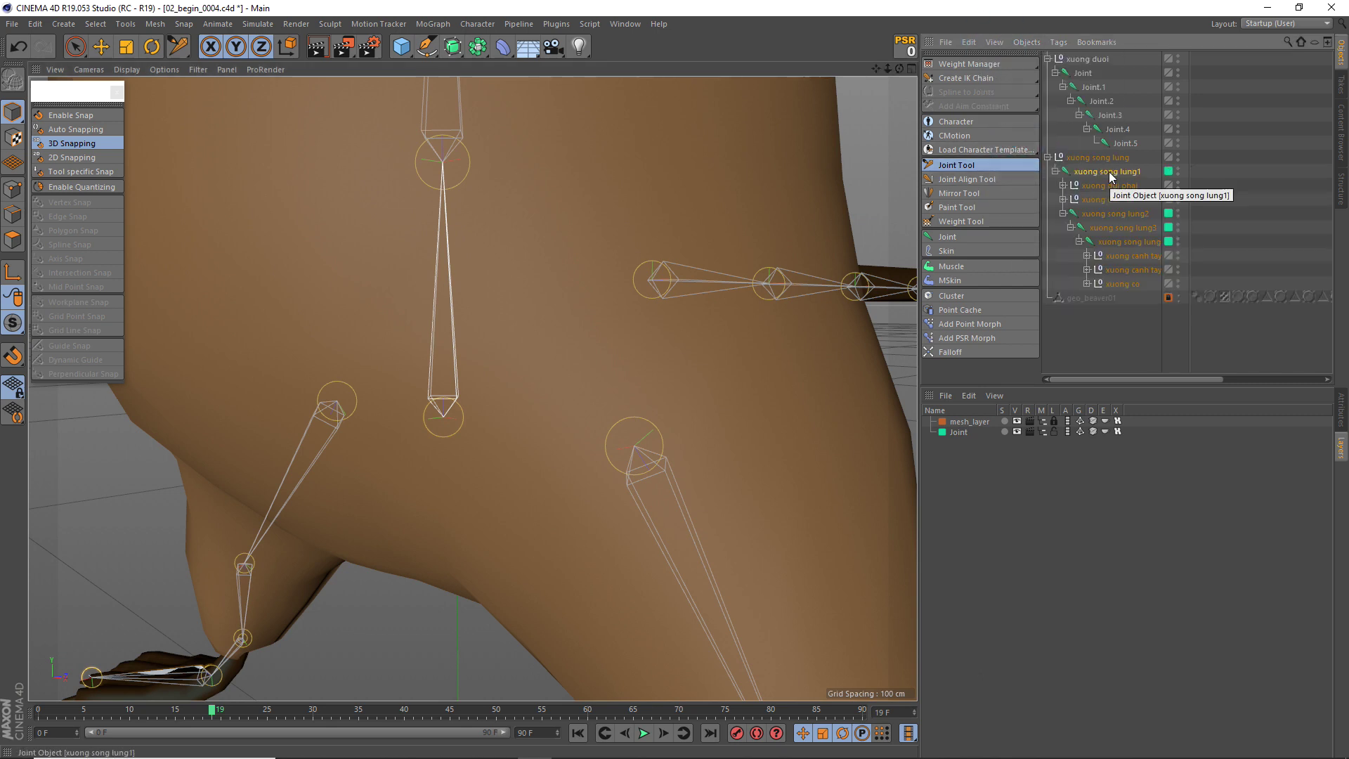
{"action": "left_click", "coordinate": [1096, 157]}
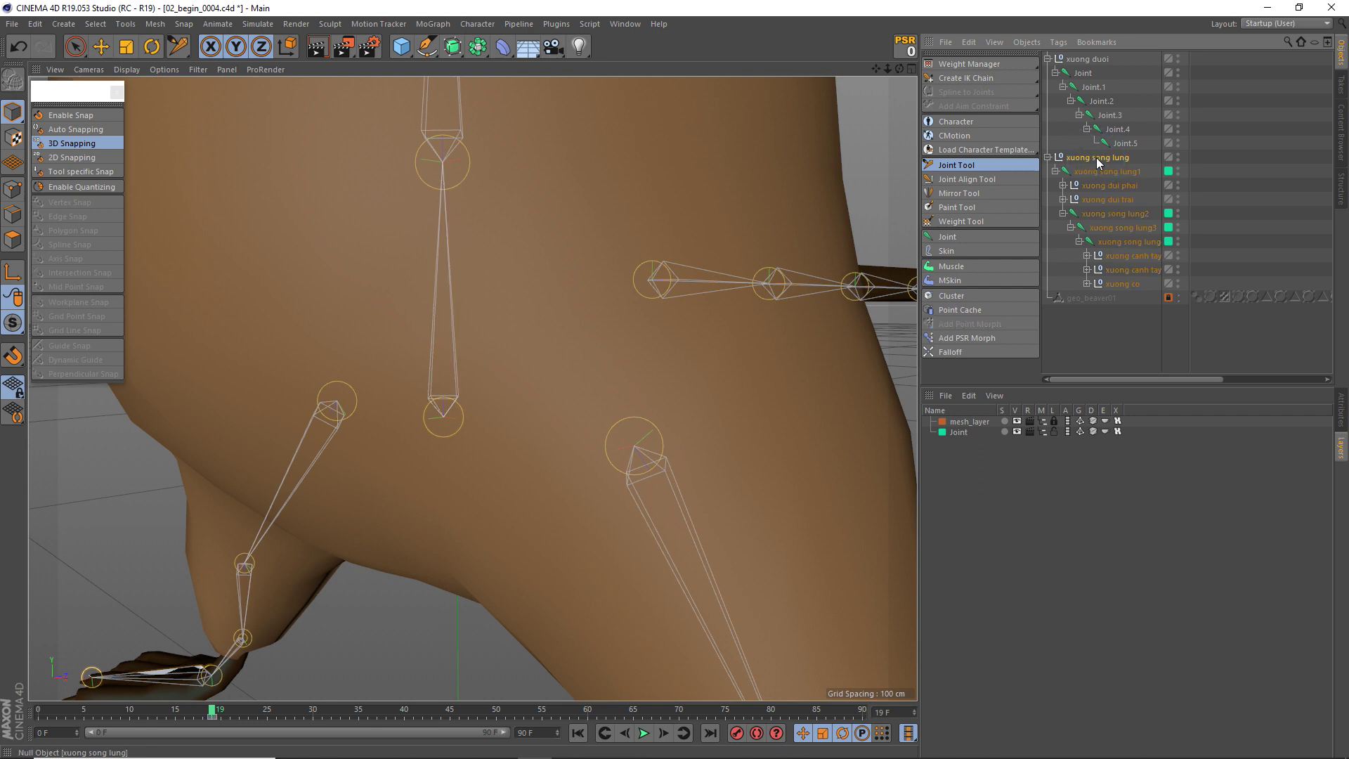
{"action": "left_click", "coordinate": [1099, 172]}
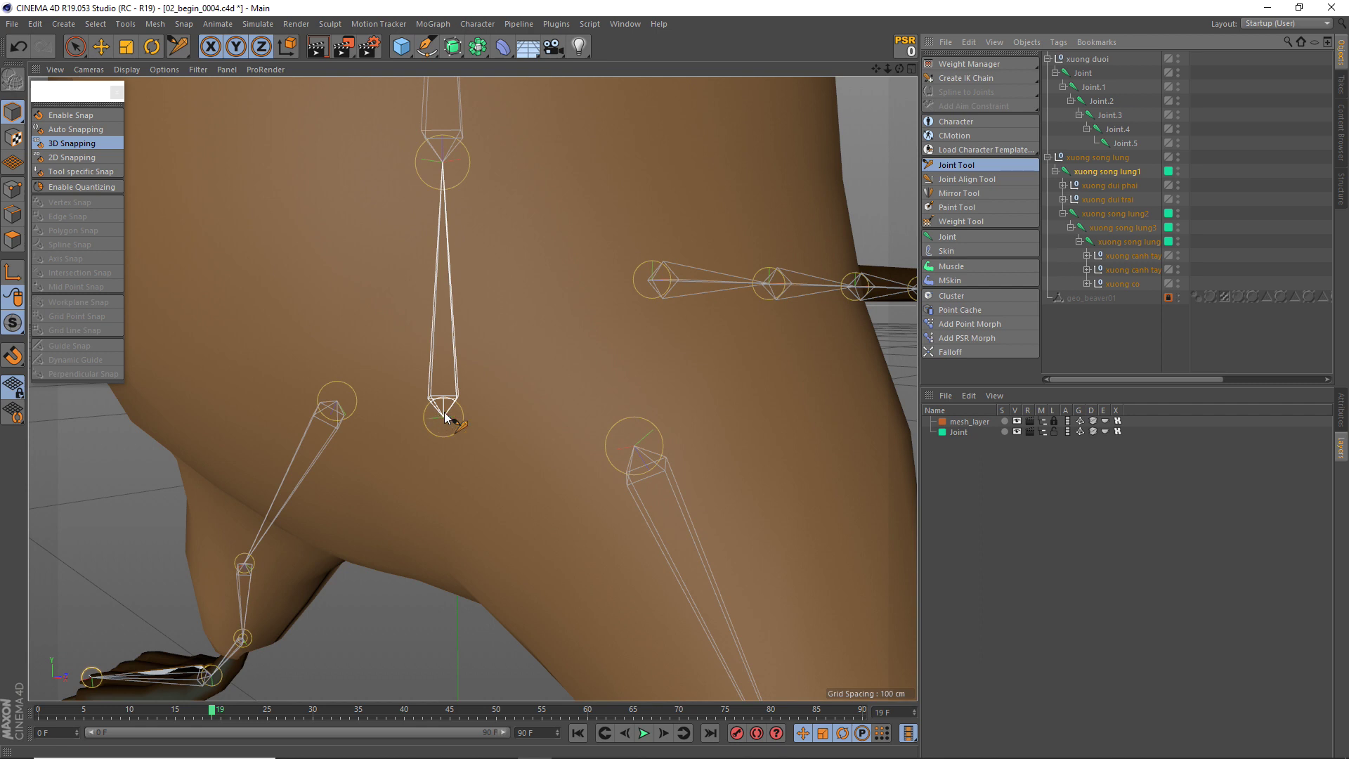
{"action": "left_click", "coordinate": [1098, 158]}
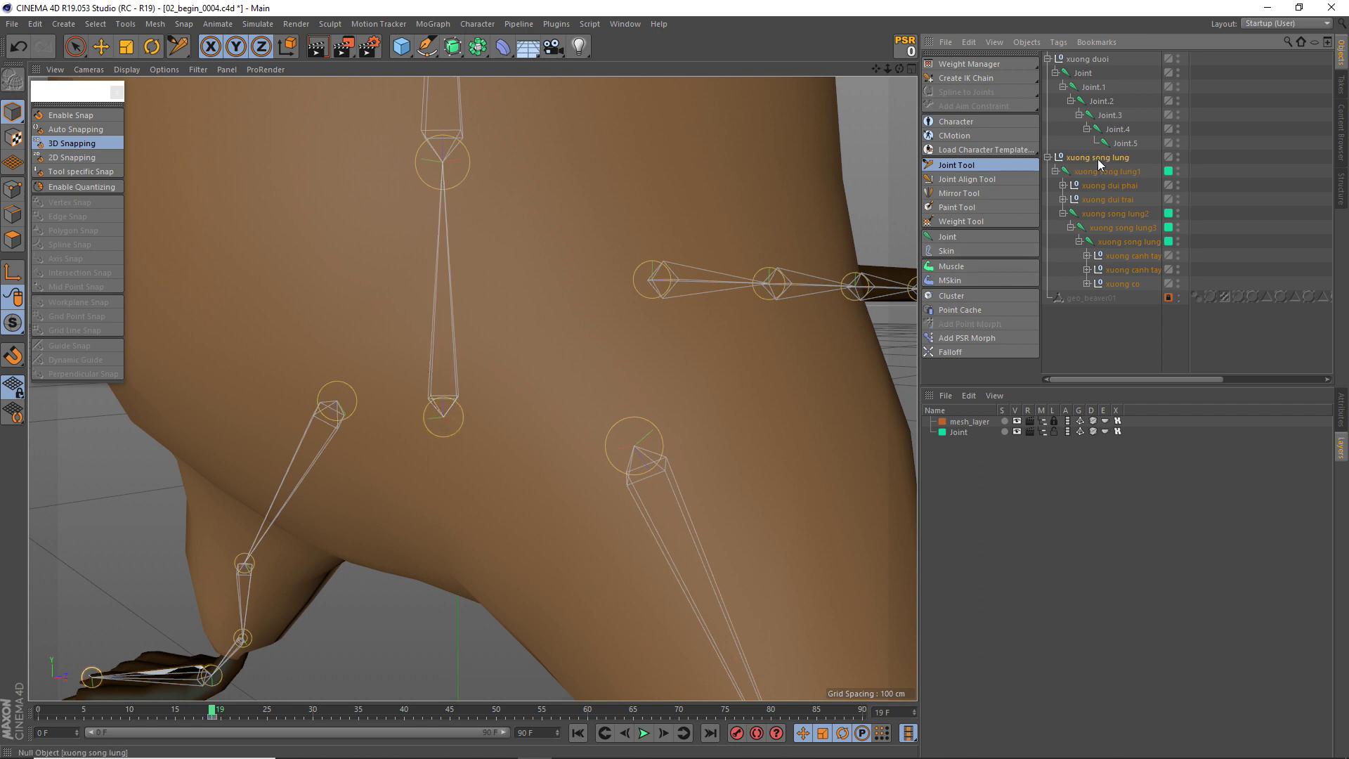
{"action": "left_click", "coordinate": [1106, 172]}
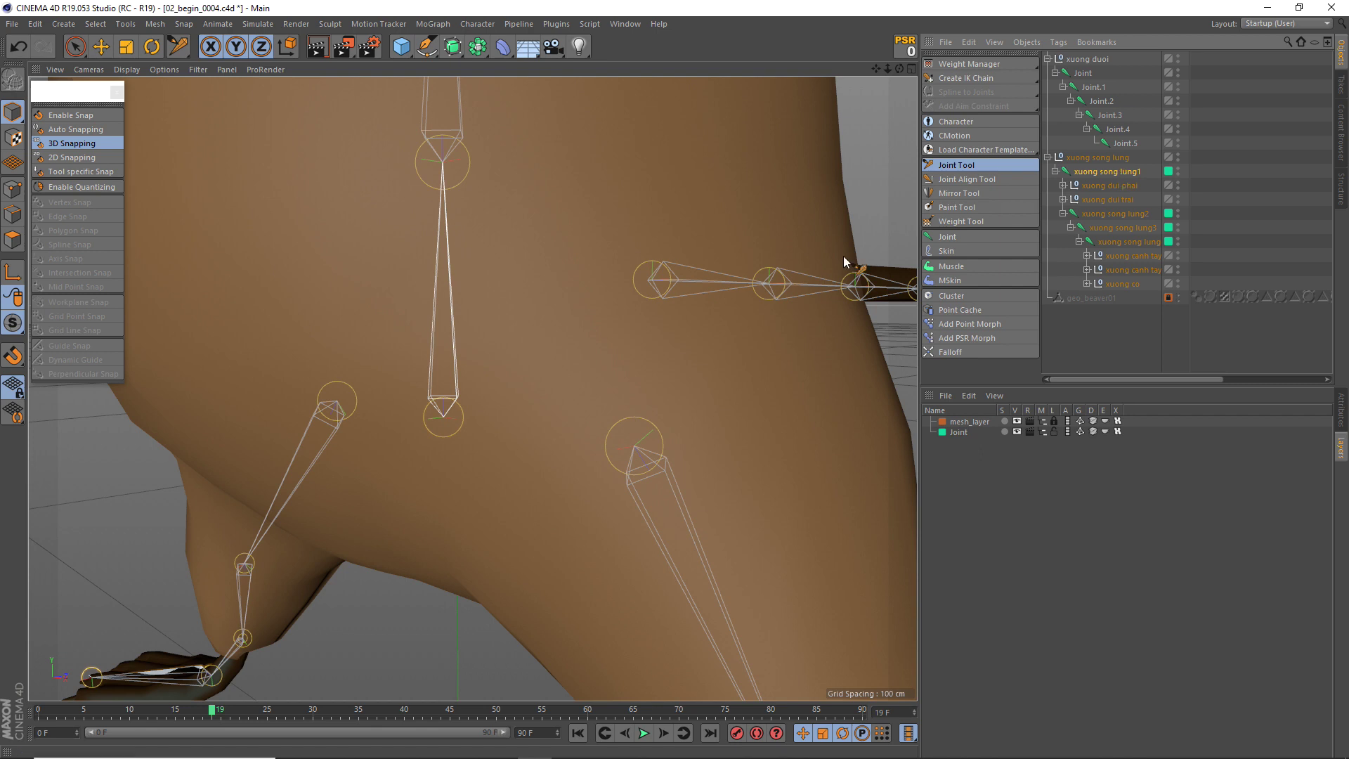
{"action": "scroll", "coordinate": [455, 416], "scroll_direction": "up", "scroll_amount": 1}
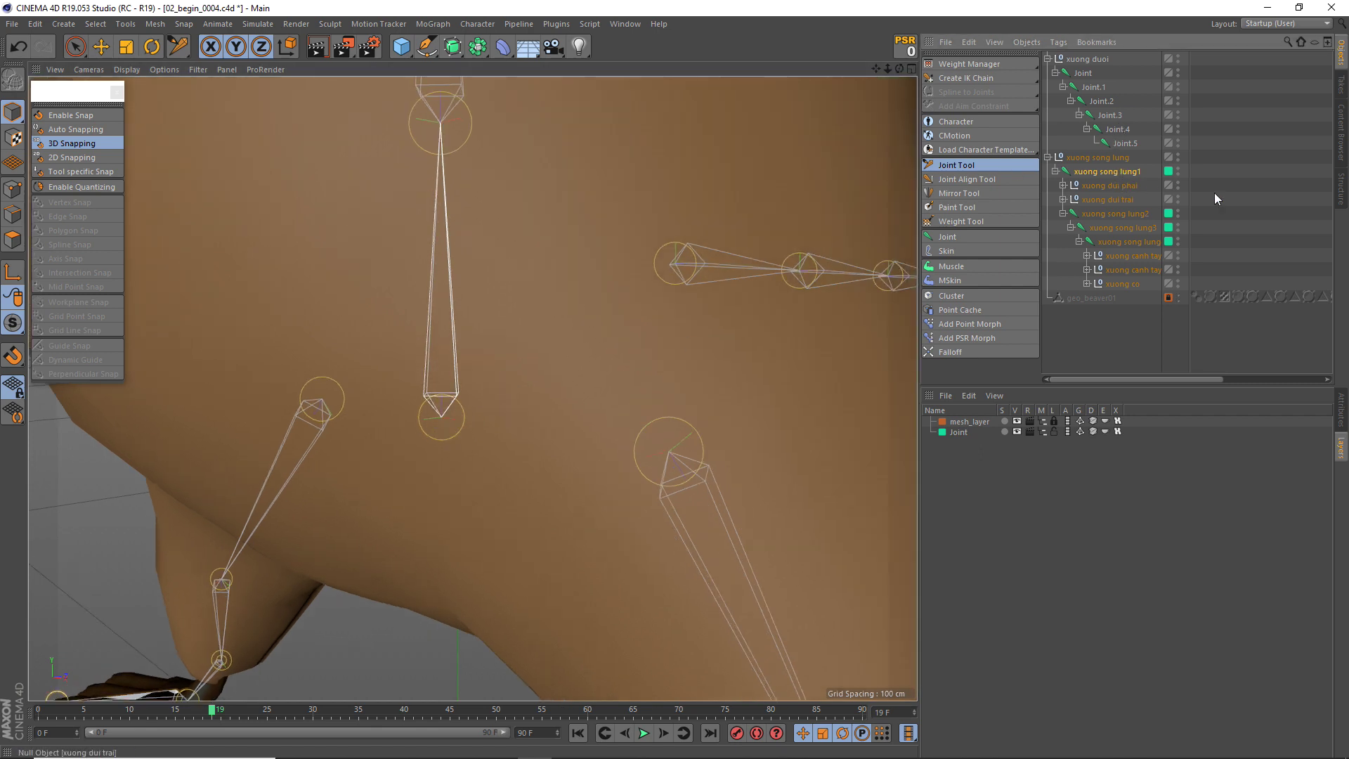
Collapse xuong duoi and drag it under the spine root joint xuong song lung1.
{"action": "left_click", "coordinate": [1049, 60]}
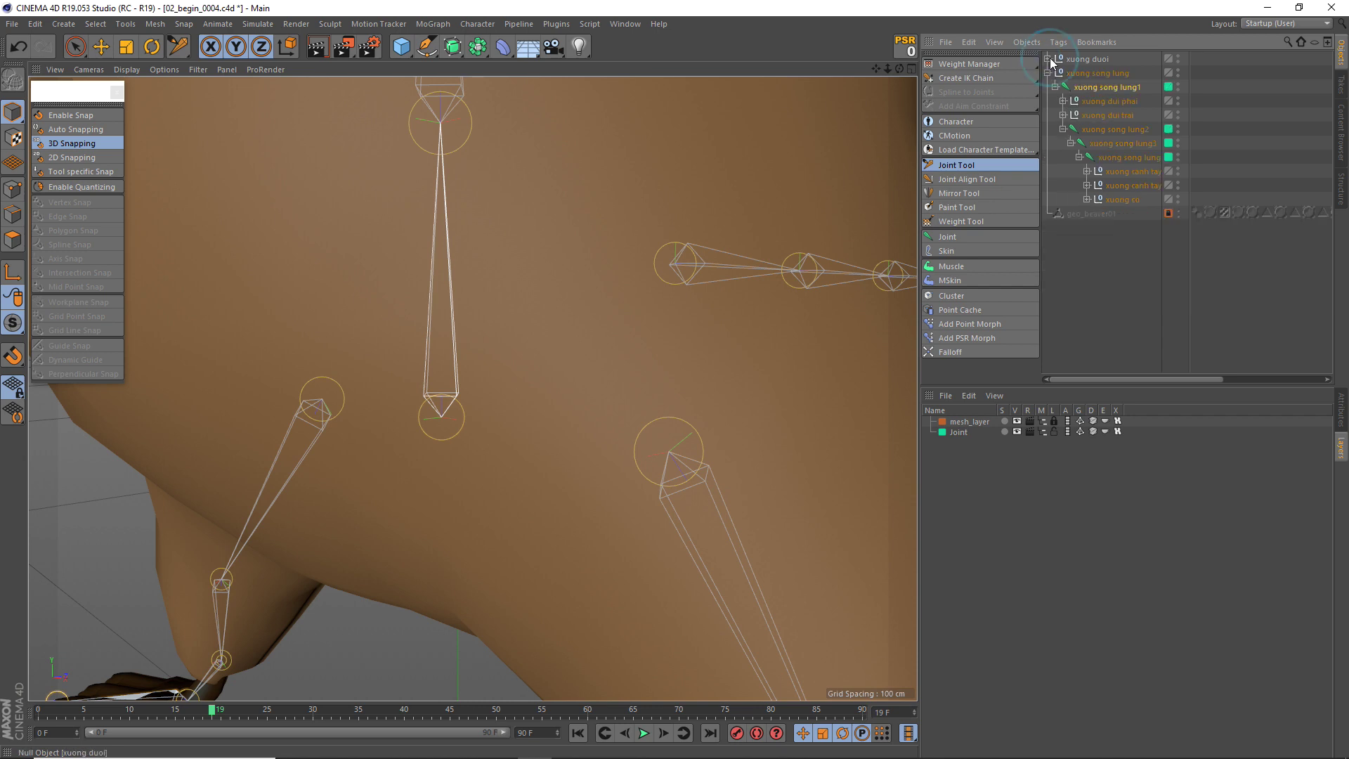
{"action": "left_click", "coordinate": [1081, 61]}
{"action": "left_click_drag", "start_coordinate": [1081, 61], "coordinate": [1088, 86]}
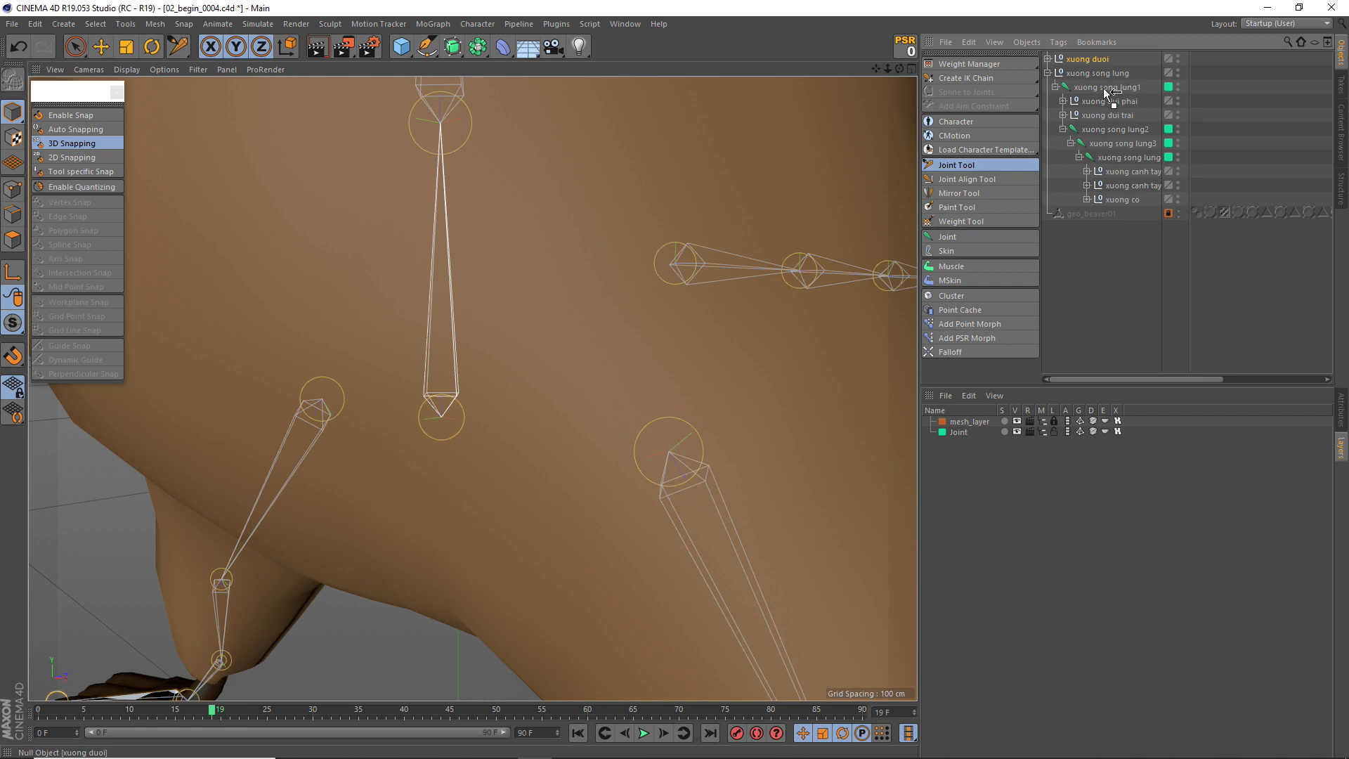
{"action": "left_click_drag", "start_coordinate": [1103, 86], "coordinate": [1104, 88]}
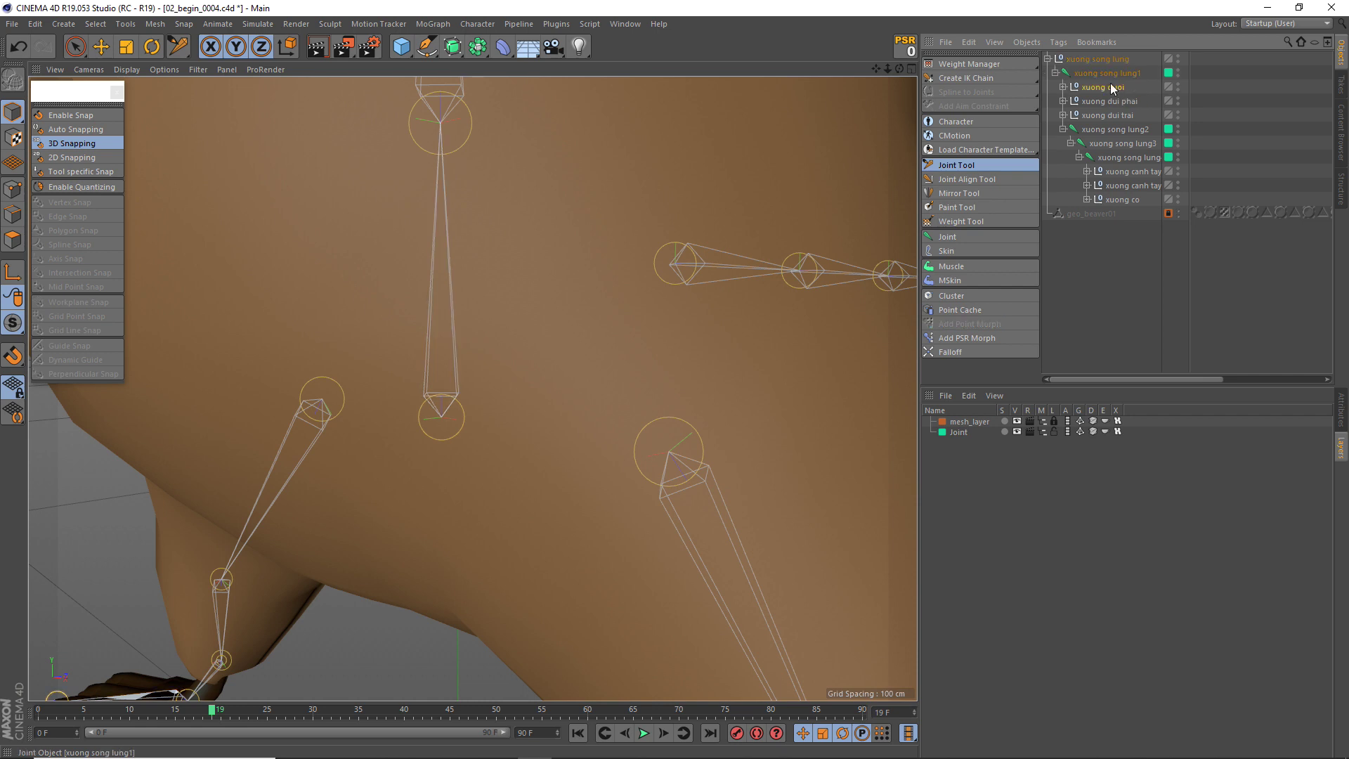
Select xuong song lung1, xuong duoi and xuong dui trai in turn, ending on xuong song lung1.
{"action": "left_click", "coordinate": [1126, 74]}
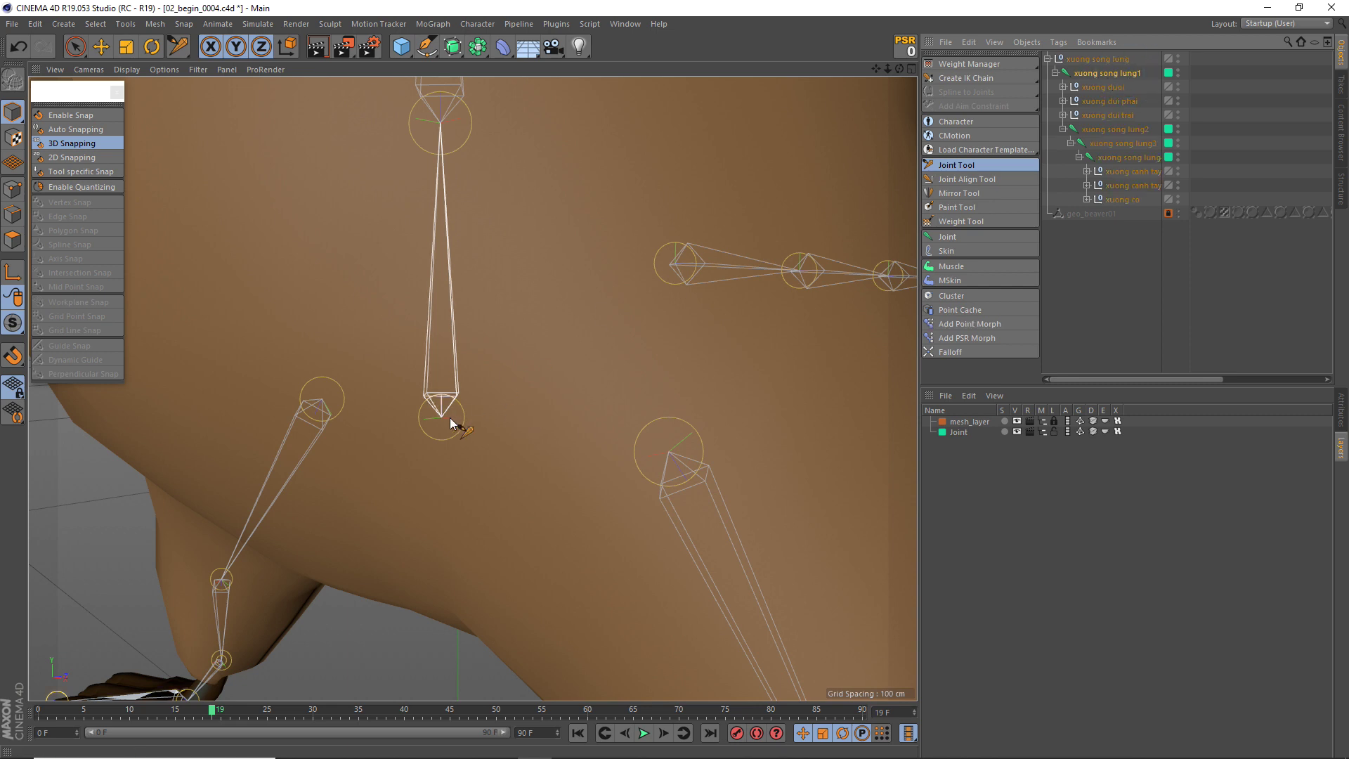
{"action": "left_click", "coordinate": [1110, 87]}
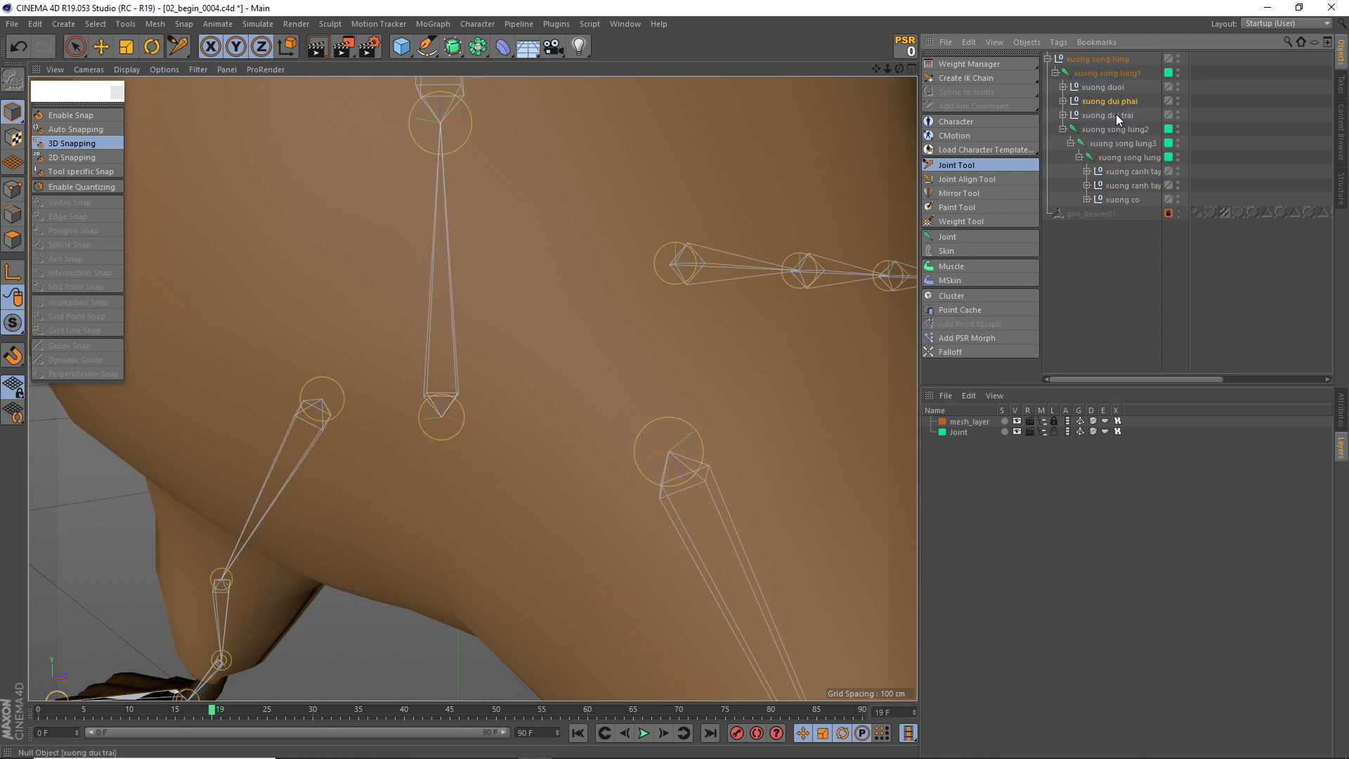
{"action": "left_click", "coordinate": [1116, 113]}
{"action": "left_click", "coordinate": [1103, 73]}
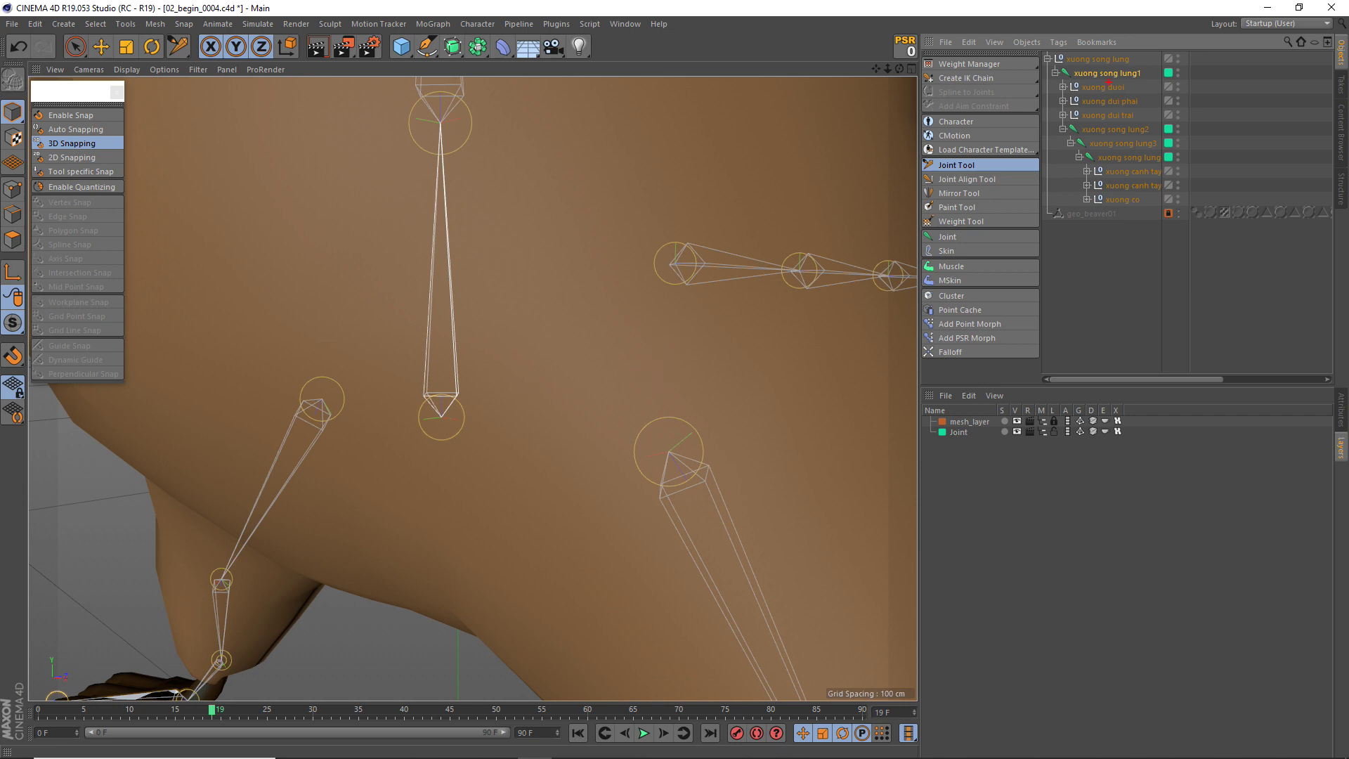
{"action": "left_click_drag", "start_coordinate": [1113, 69], "coordinate": [1059, 73]}
{"action": "mouse_move", "coordinate": [465, 399]}
{"action": "left_mouse_down"}
{"action": "mouse_move", "coordinate": [470, 432]}
{"action": "mouse_move", "coordinate": [415, 433]}
{"action": "mouse_move", "coordinate": [465, 437]}
{"action": "mouse_move", "coordinate": [521, 415]}
{"action": "mouse_move", "coordinate": [647, 441]}
{"action": "mouse_move", "coordinate": [631, 450]}
{"action": "left_mouse_up"}
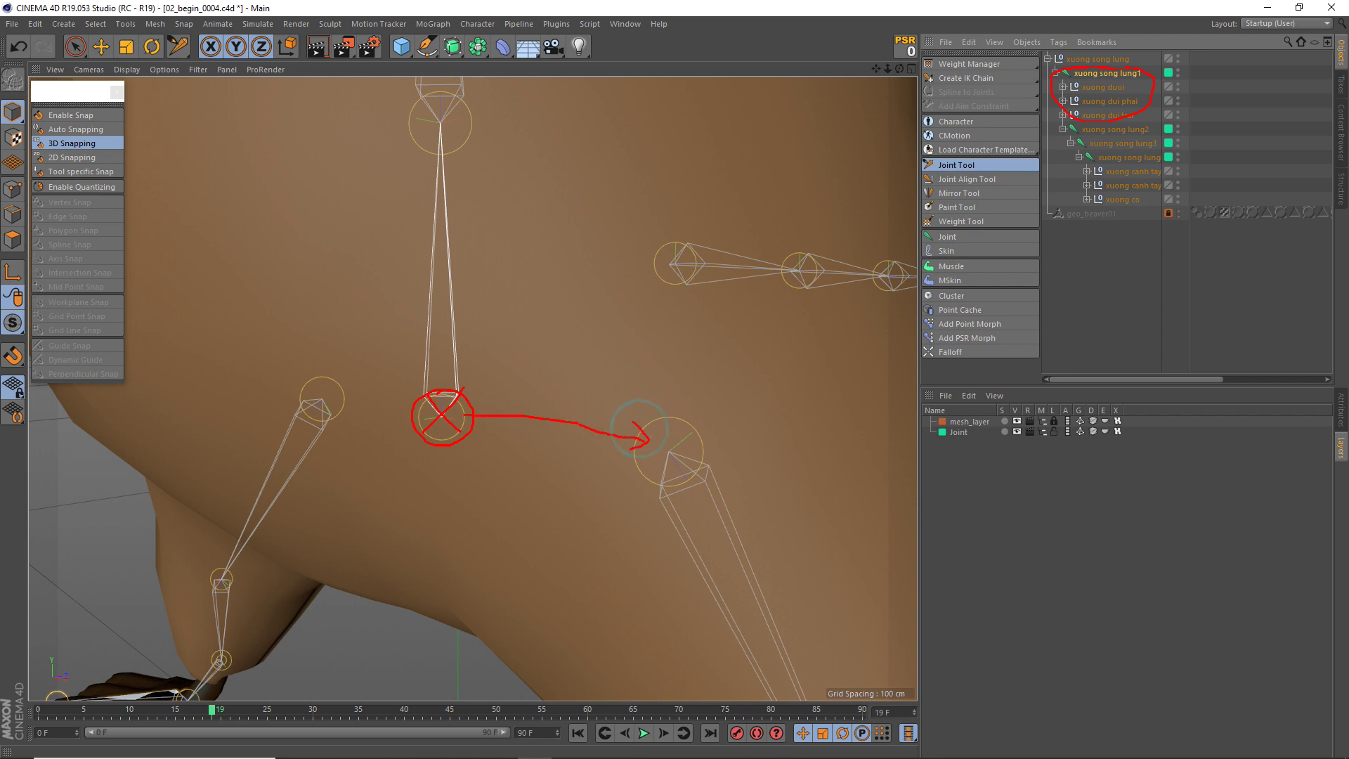
{"action": "mouse_move", "coordinate": [413, 408]}
{"action": "left_mouse_down"}
{"action": "mouse_move", "coordinate": [325, 399]}
{"action": "mouse_move", "coordinate": [376, 406]}
{"action": "left_mouse_up"}
{"action": "left_click_drag", "start_coordinate": [464, 397], "coordinate": [660, 268]}
{"action": "left_click_drag", "start_coordinate": [661, 270], "coordinate": [633, 304]}
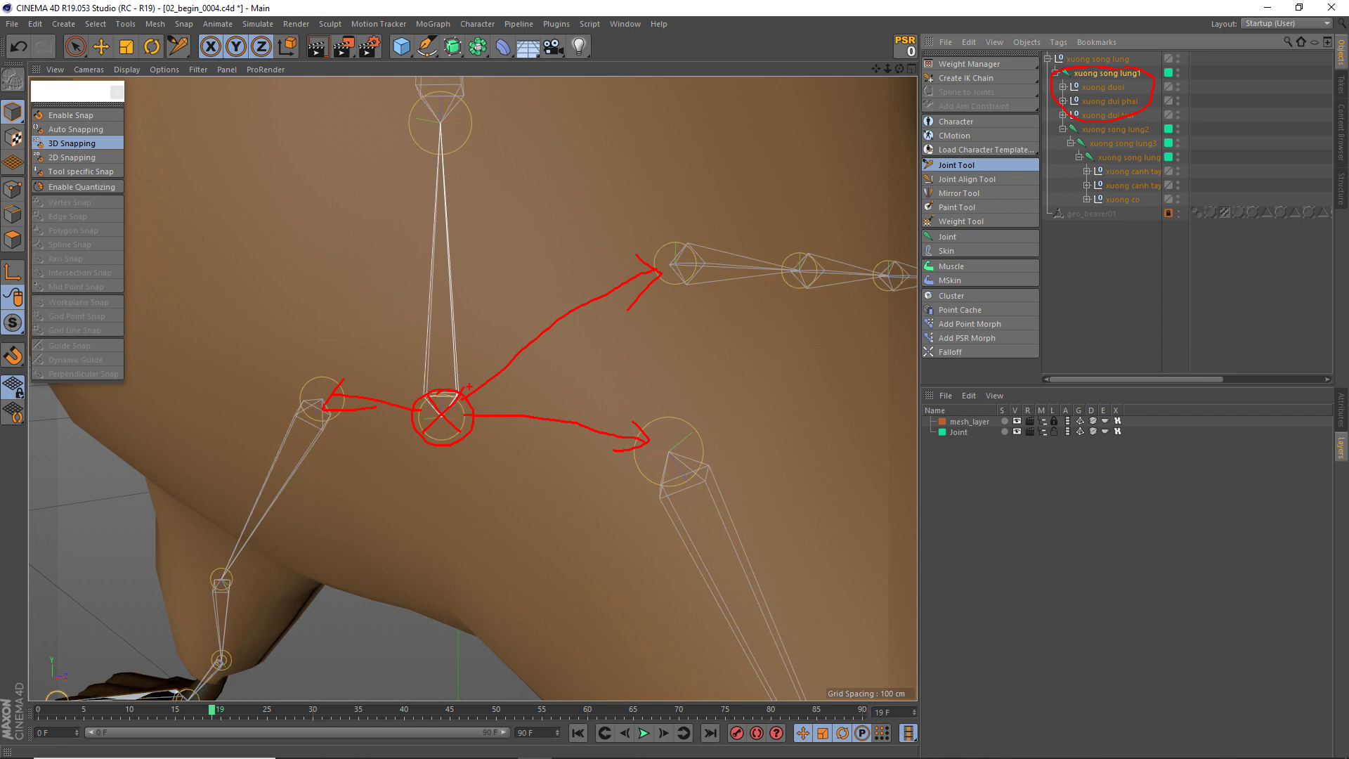
{"action": "mouse_move", "coordinate": [468, 388]}
{"action": "left_mouse_down"}
{"action": "mouse_move", "coordinate": [466, 170]}
{"action": "mouse_move", "coordinate": [458, 187]}
{"action": "left_mouse_up"}
{"action": "mouse_move", "coordinate": [464, 444]}
{"action": "left_mouse_down"}
{"action": "mouse_move", "coordinate": [453, 365]}
{"action": "mouse_move", "coordinate": [457, 412]}
{"action": "mouse_move", "coordinate": [425, 419]}
{"action": "left_mouse_up"}
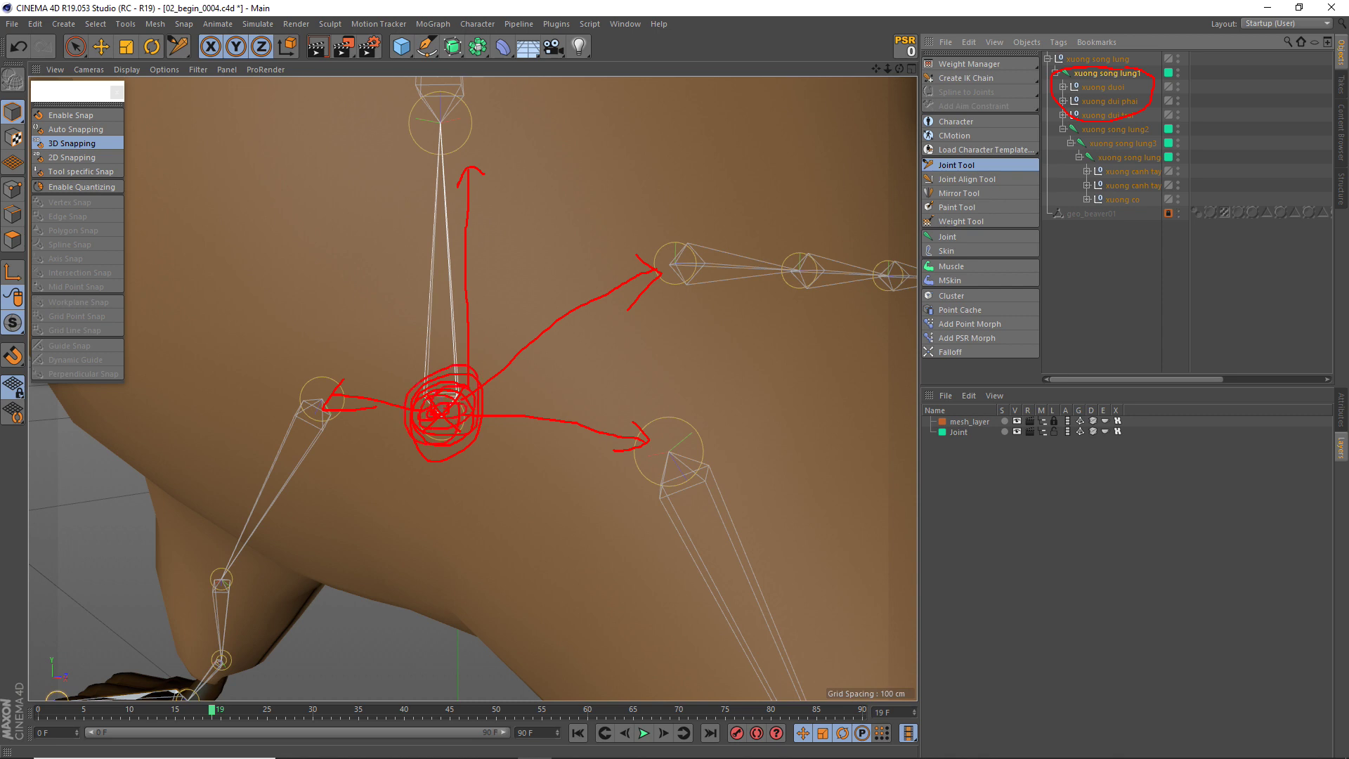
{"action": "key", "text": "Escape"}
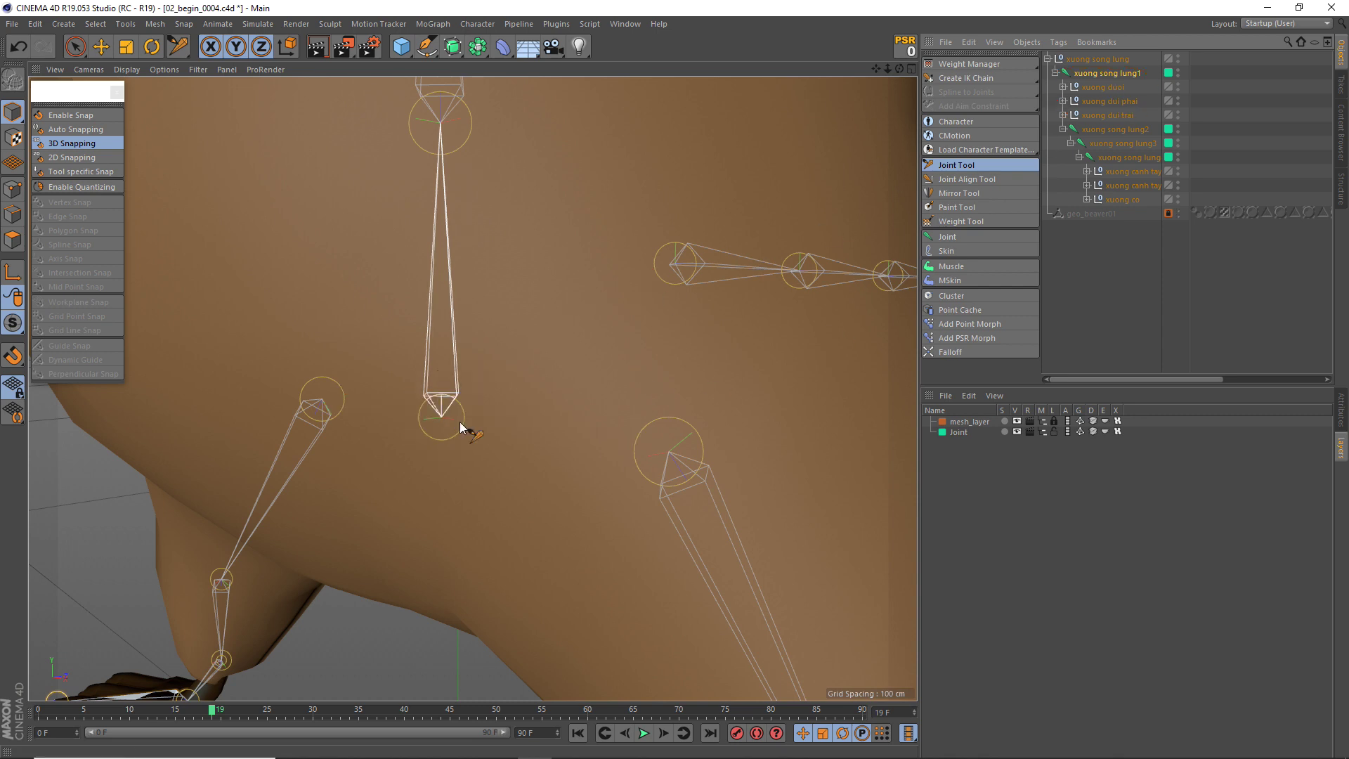
Zoom out and orbit around the rig, folding the joint hierarchy to its root.
{"action": "scroll", "coordinate": [462, 431], "scroll_direction": "down", "scroll_amount": 2}
{"action": "scroll", "coordinate": [462, 430], "scroll_direction": "down", "scroll_amount": 1}
{"action": "scroll", "coordinate": [503, 424], "scroll_direction": "down", "scroll_amount": 1}
{"action": "scroll", "coordinate": [503, 424], "scroll_direction": "down", "scroll_amount": 2}
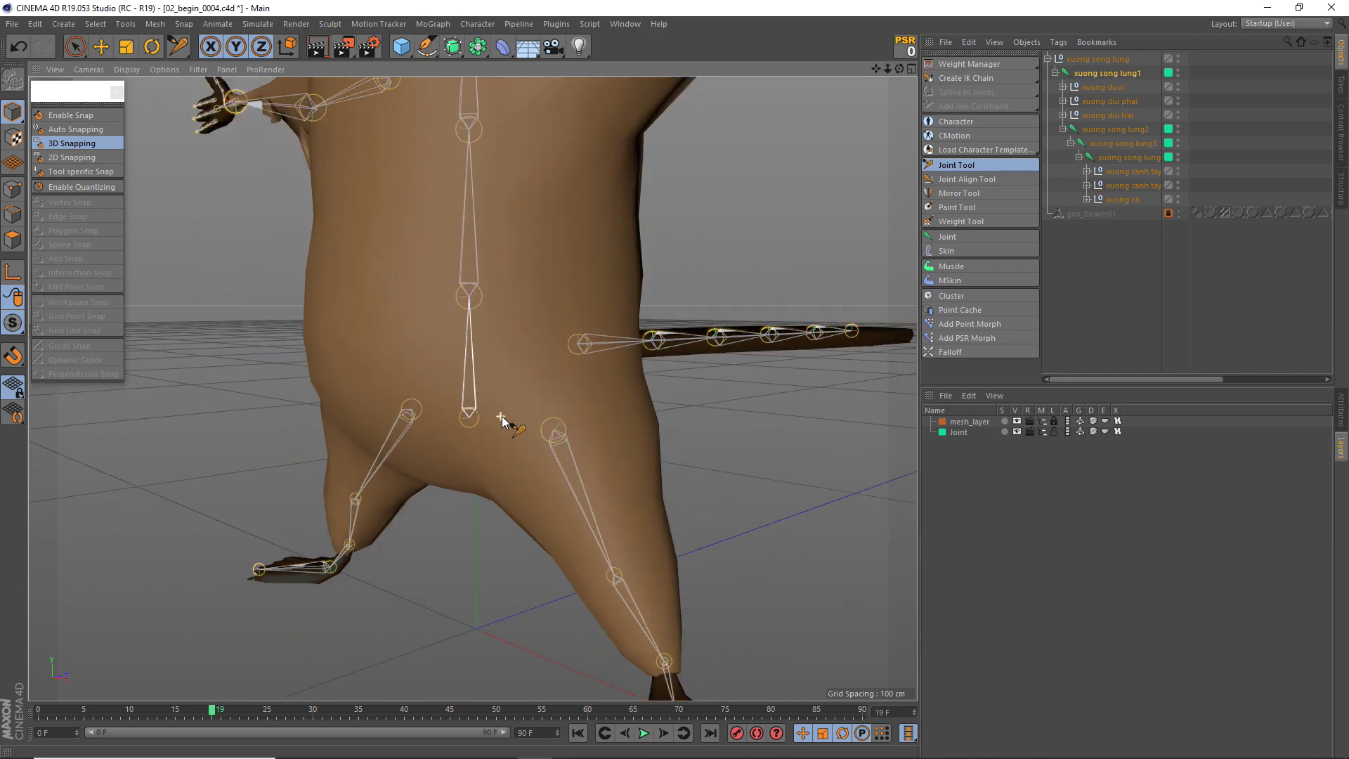
{"action": "scroll", "coordinate": [506, 424], "scroll_direction": "down", "scroll_amount": 1}
{"action": "mouse_move", "coordinate": [527, 425]}
{"action": "left_mouse_down", "text": "alt"}
{"action": "mouse_move", "coordinate": [616, 402]}
{"action": "mouse_move", "coordinate": [596, 438]}
{"action": "mouse_move", "coordinate": [572, 445]}
{"action": "mouse_move", "coordinate": [520, 430]}
{"action": "mouse_move", "coordinate": [604, 429]}
{"action": "left_mouse_up", "text": "alt"}
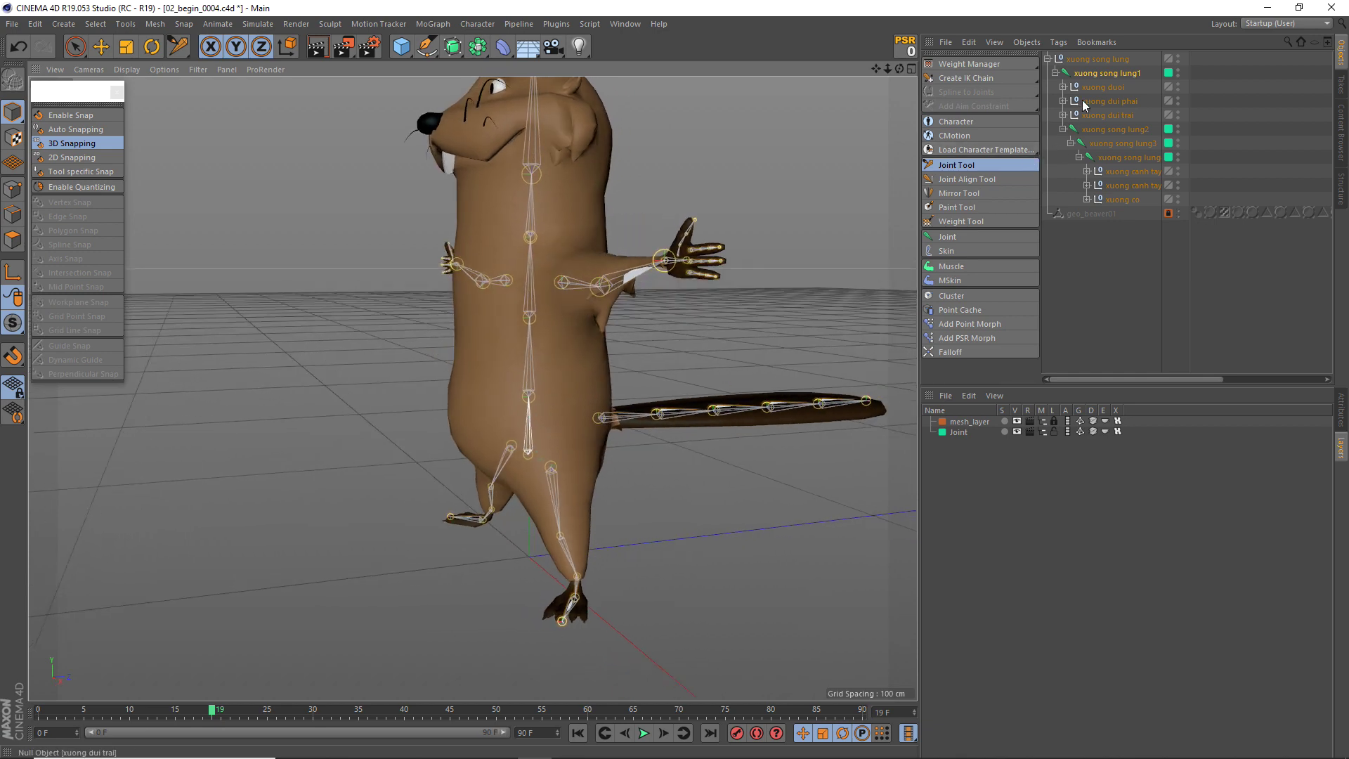
{"action": "left_click", "coordinate": [1055, 73]}
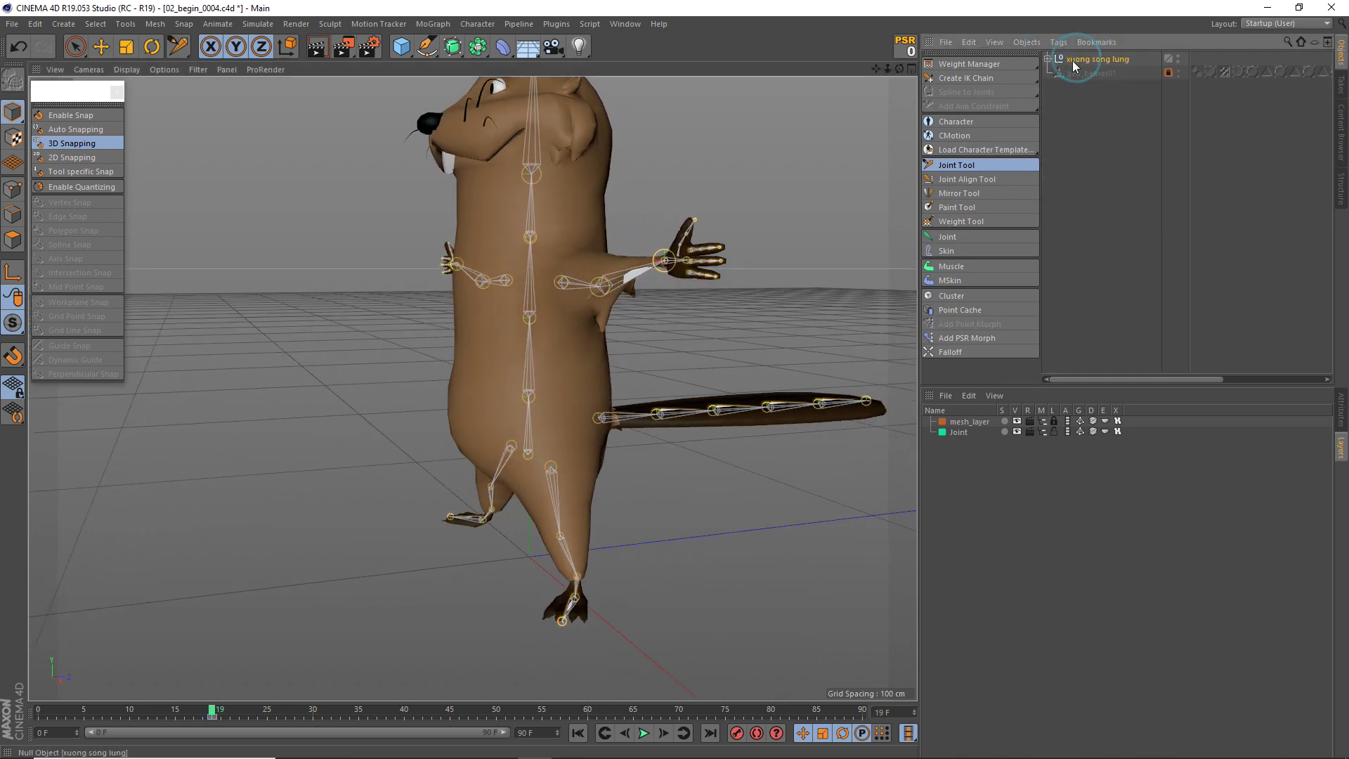
Move the spine root joint left along X, then undo the move.
{"action": "left_click", "coordinate": [528, 453]}
{"action": "key", "text": "e"}
{"action": "left_click_drag", "start_coordinate": [642, 445], "coordinate": [323, 460]}
{"action": "key", "text": "ctrl+z"}
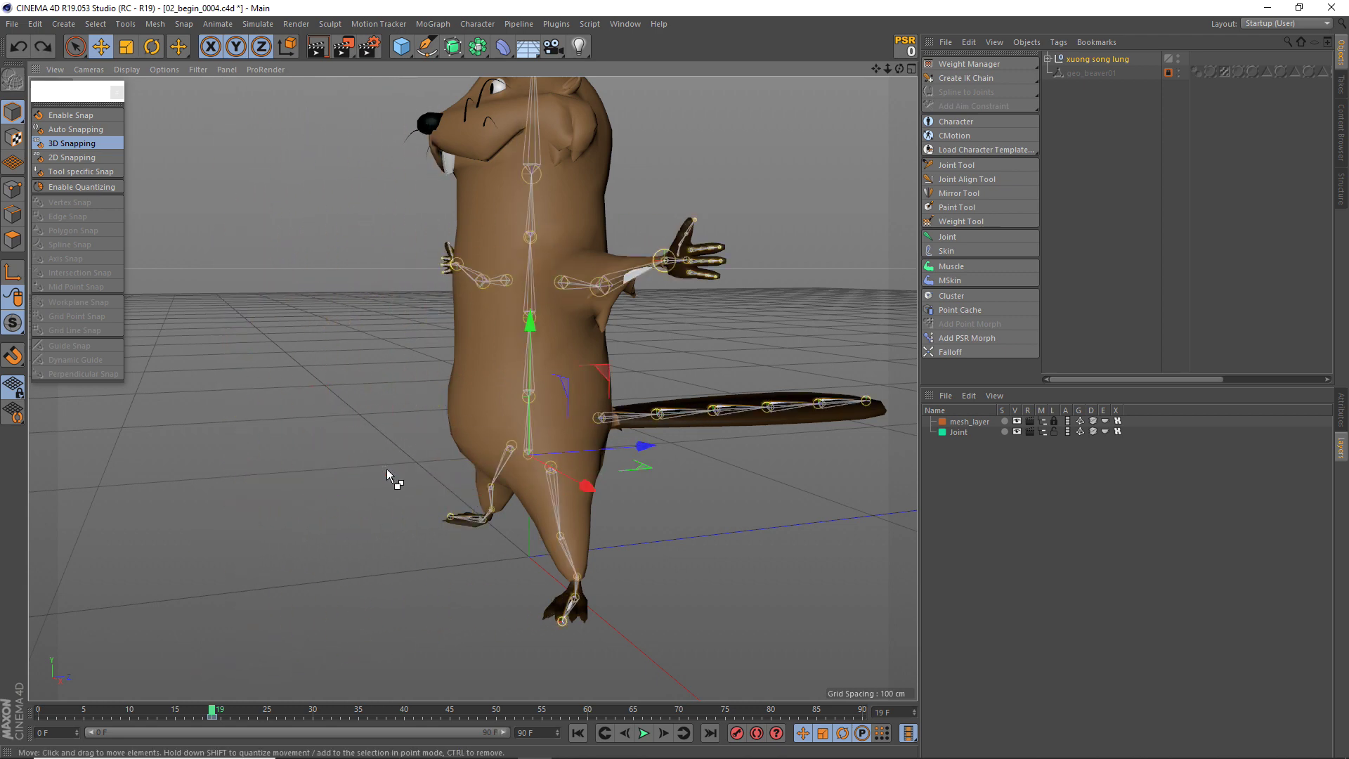
Orbit and zoom to a front view of the whole beaver skeleton.
{"action": "mouse_move", "coordinate": [532, 475]}
{"action": "left_mouse_down", "text": "alt"}
{"action": "mouse_move", "coordinate": [592, 492]}
{"action": "mouse_move", "coordinate": [535, 479]}
{"action": "left_mouse_up", "text": "alt"}
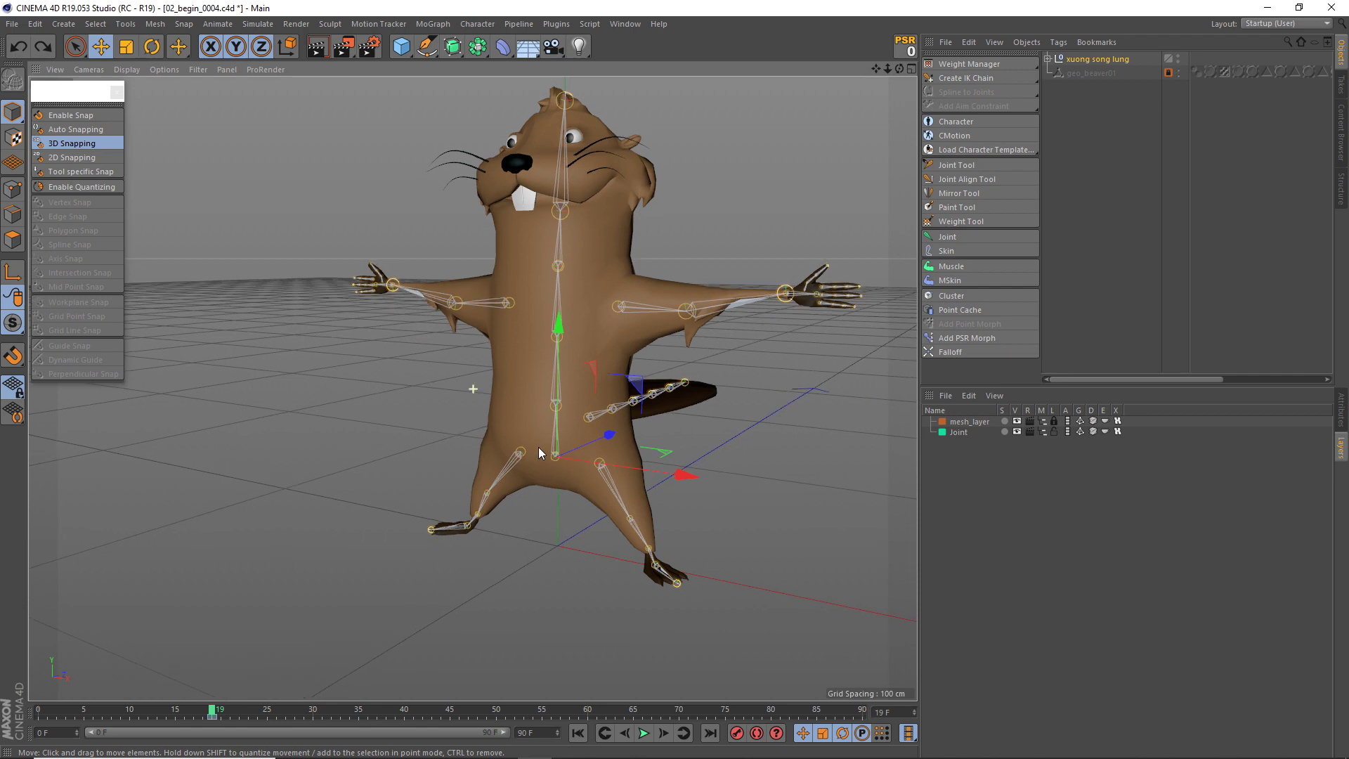
{"action": "scroll", "coordinate": [537, 464], "scroll_direction": "up", "scroll_amount": 2}
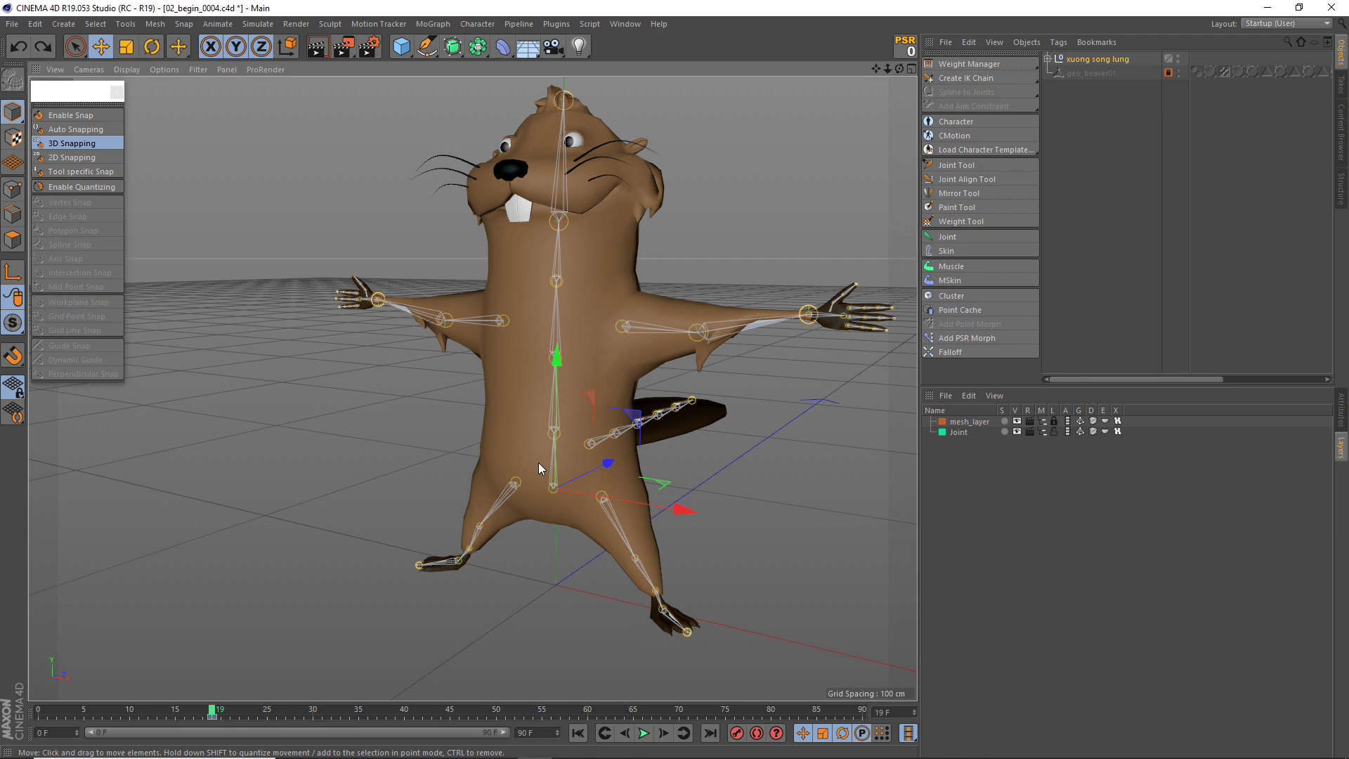
{"action": "scroll", "coordinate": [538, 462], "scroll_direction": "up", "scroll_amount": 3}
{"action": "scroll", "coordinate": [558, 345], "scroll_direction": "down", "scroll_amount": 2}
{"action": "scroll", "coordinate": [574, 225], "scroll_direction": "up", "scroll_amount": 2}
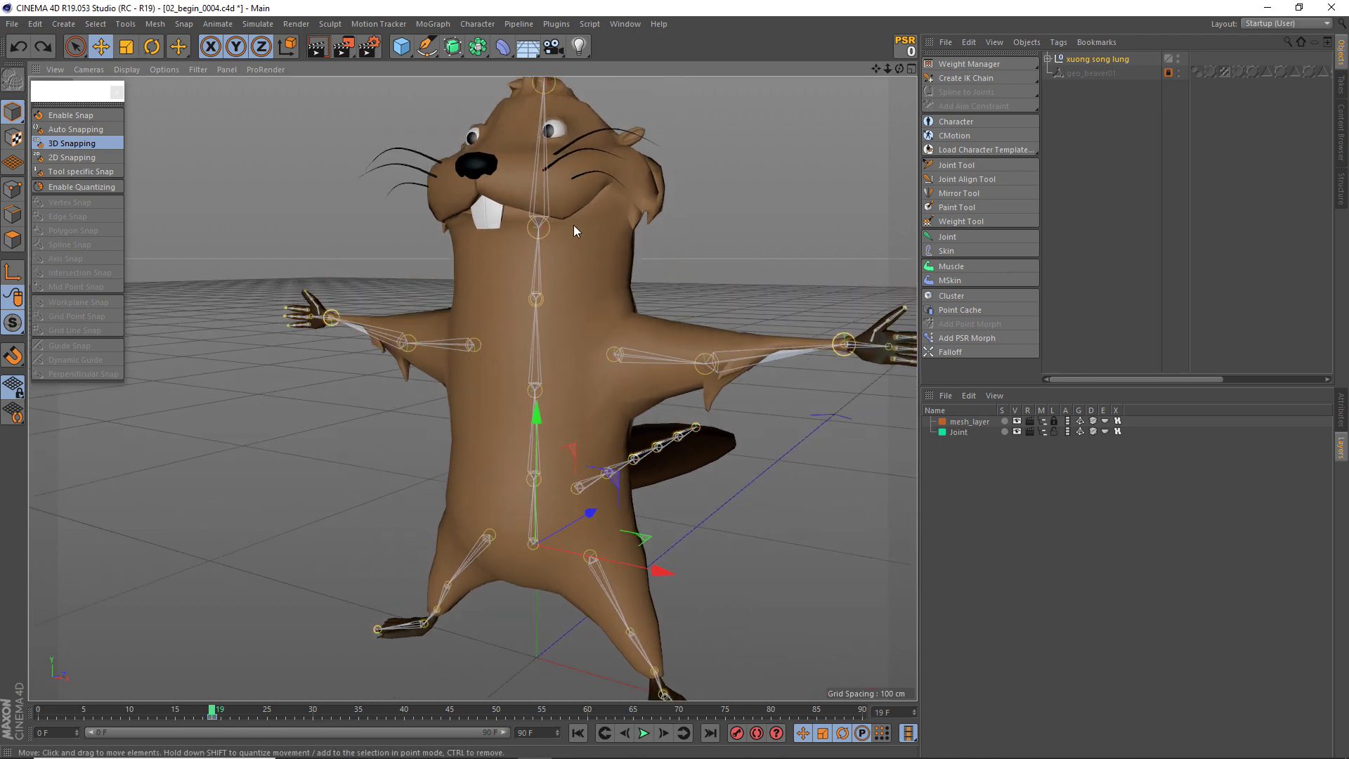
{"action": "scroll", "coordinate": [564, 241], "scroll_direction": "down", "scroll_amount": 1}
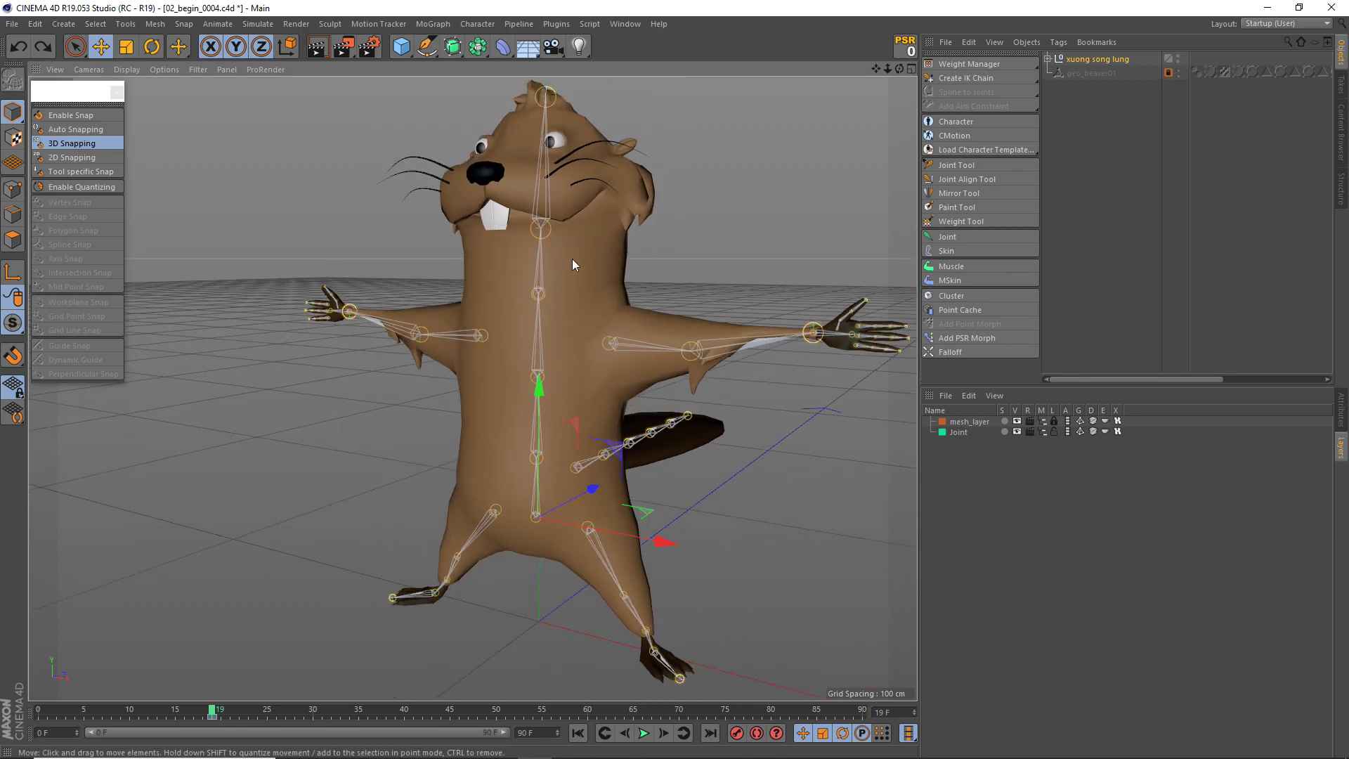
Select the entire xuong song lung rig hierarchy with all its children.
{"action": "left_click", "coordinate": [1047, 59]}
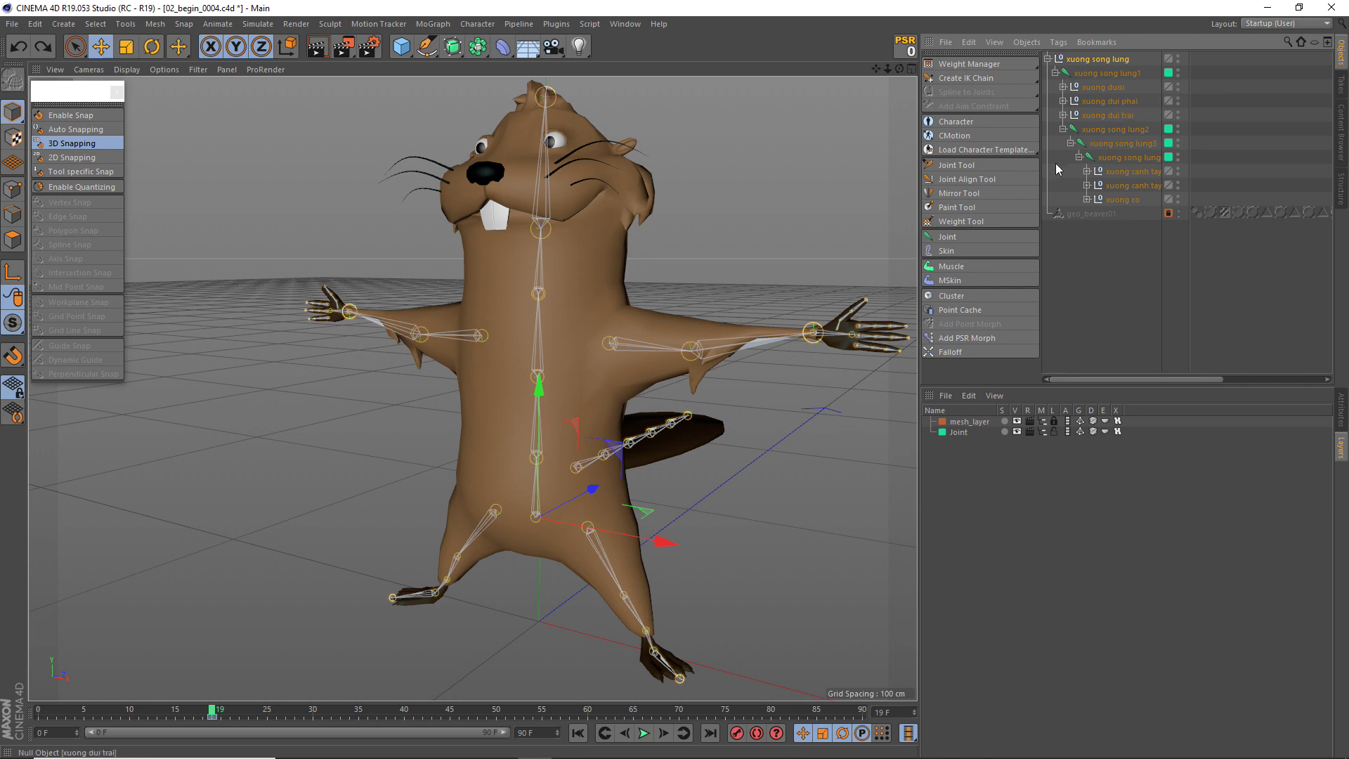
{"action": "left_click", "coordinate": [1094, 62]}
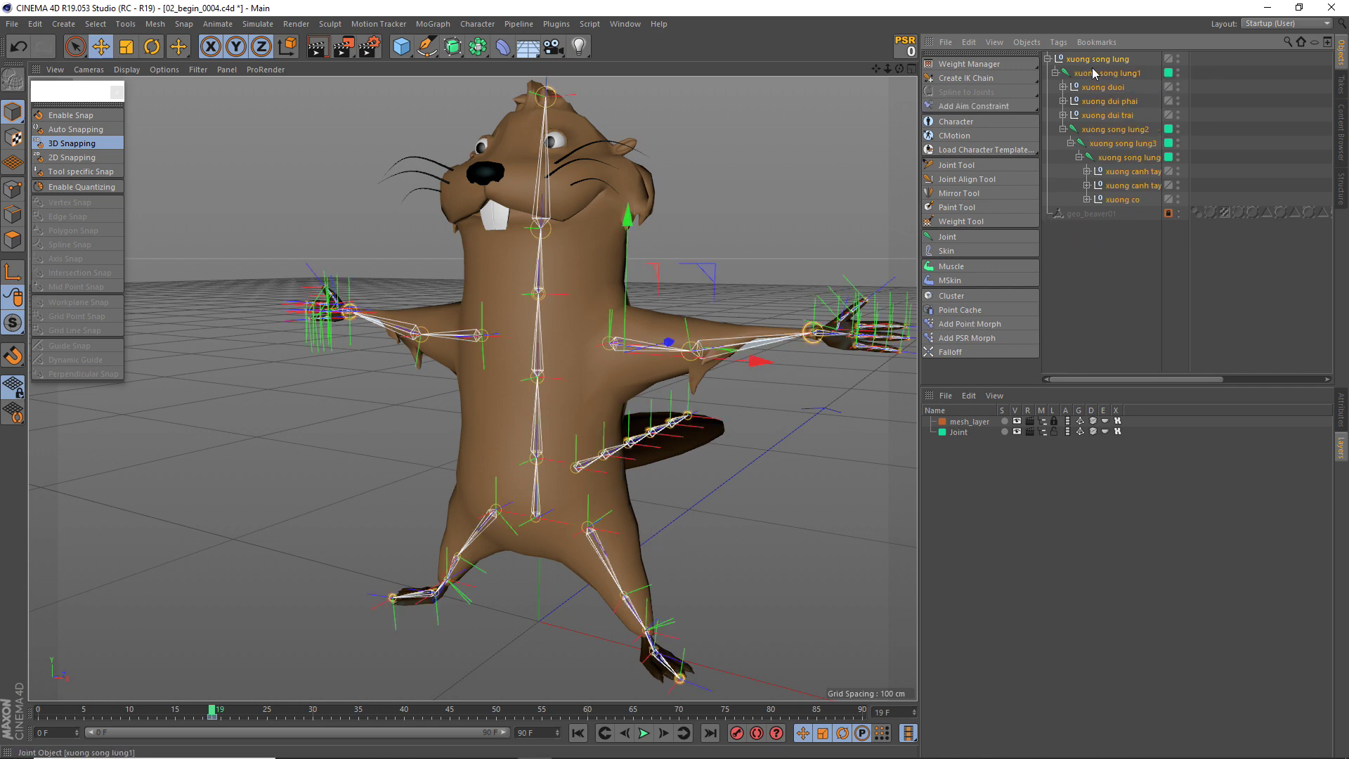
{"action": "left_click", "coordinate": [1048, 60]}
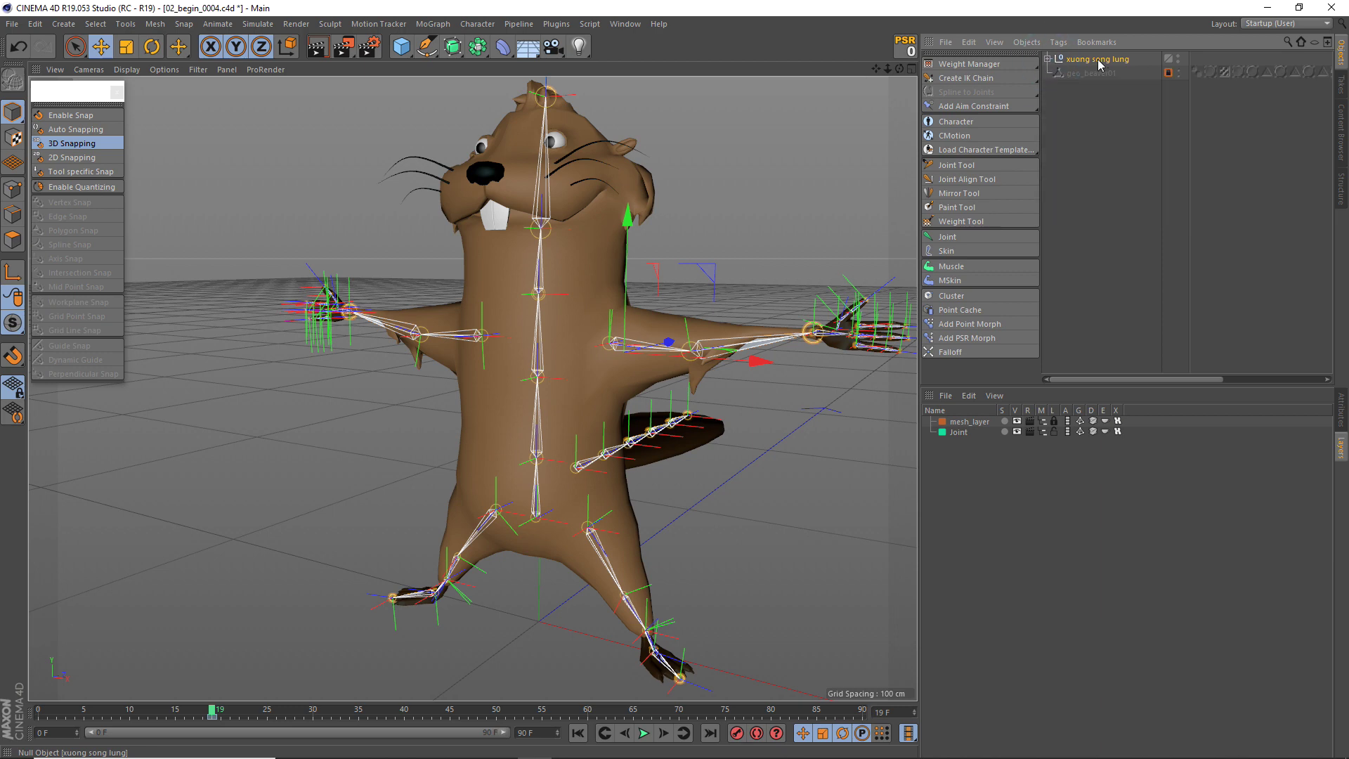
Freeze All transforms on the 86 selected joints in Coord, then deselect them.
{"action": "left_click", "coordinate": [1342, 414]}
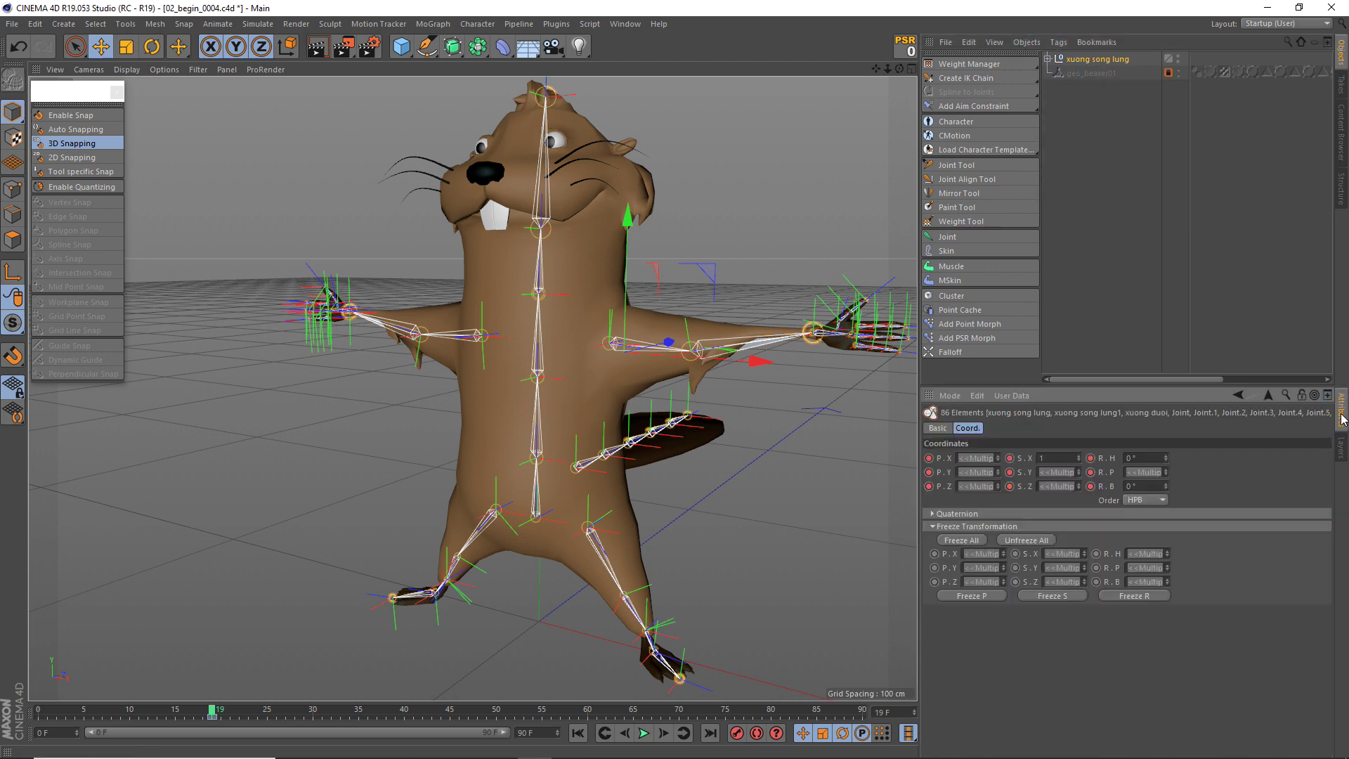
{"action": "left_click", "coordinate": [970, 542]}
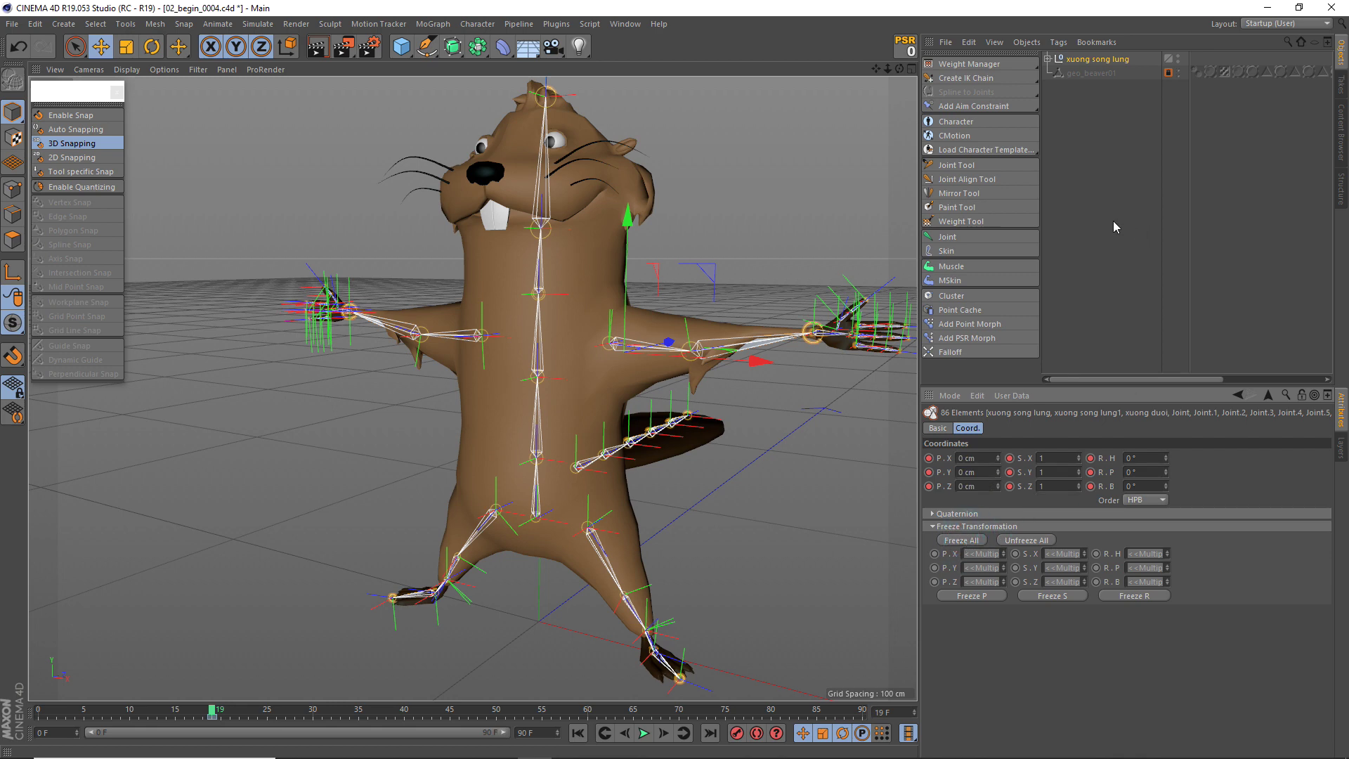
{"action": "scroll", "coordinate": [532, 307], "scroll_direction": "down", "scroll_amount": 2}
{"action": "scroll", "coordinate": [532, 307], "scroll_direction": "down", "scroll_amount": 2}
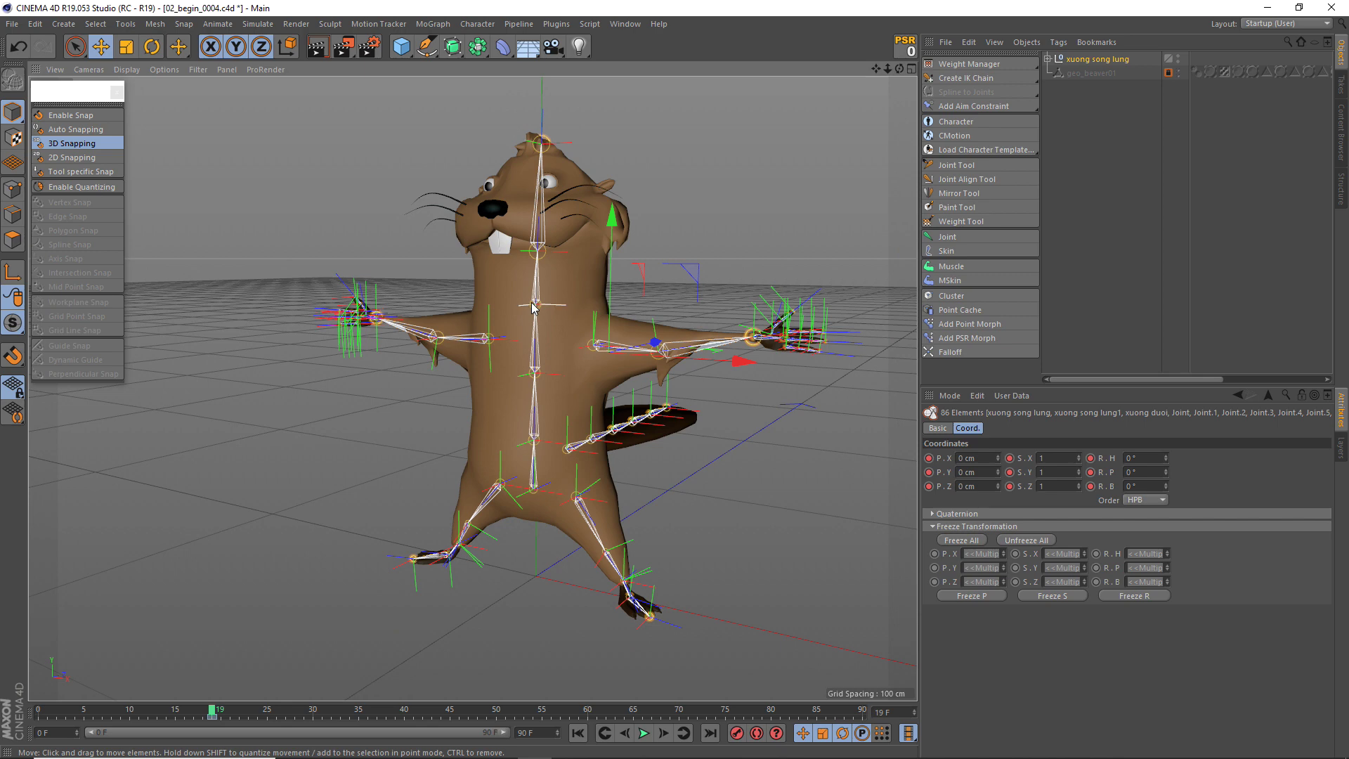
{"action": "left_click", "coordinate": [1093, 140]}
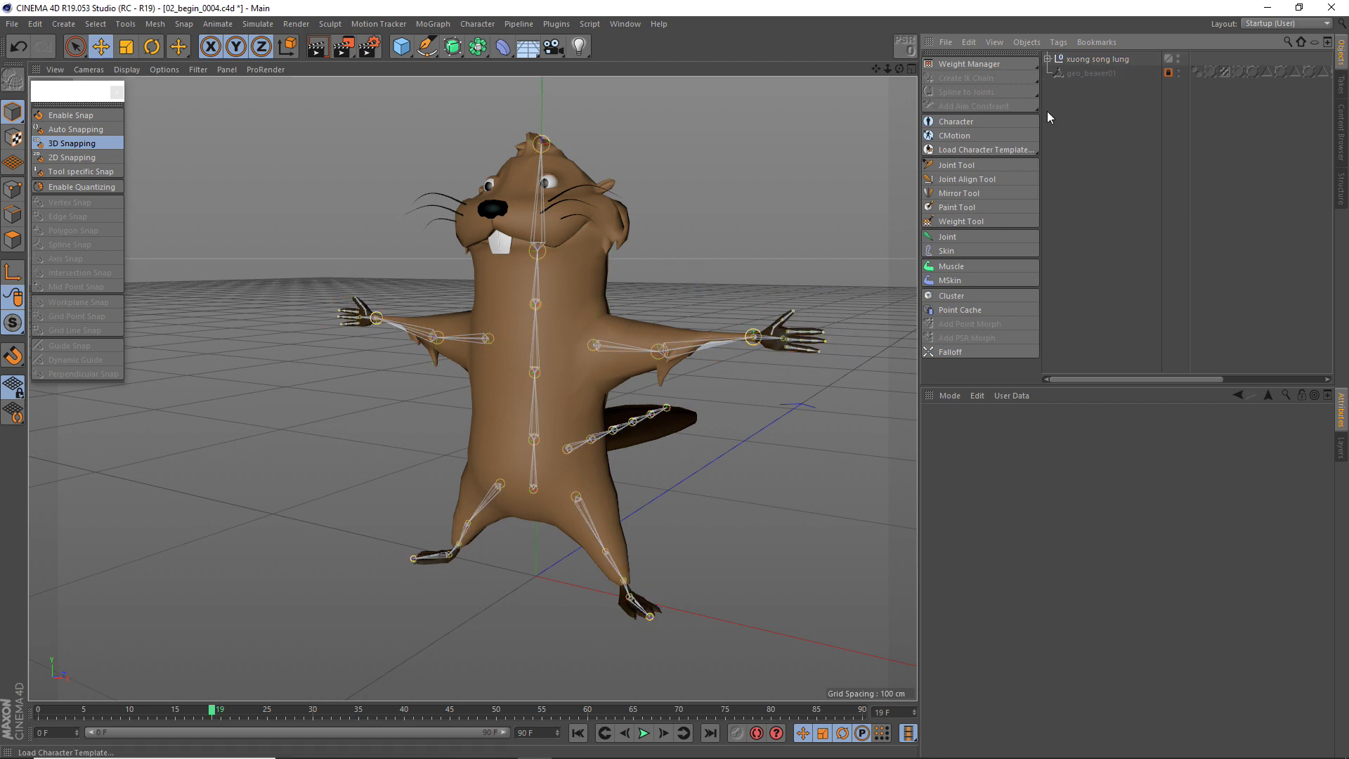
Select all 67 joints under the xuong song lung hierarchy and add them to the Joint layer.
{"action": "left_click", "coordinate": [1048, 58]}
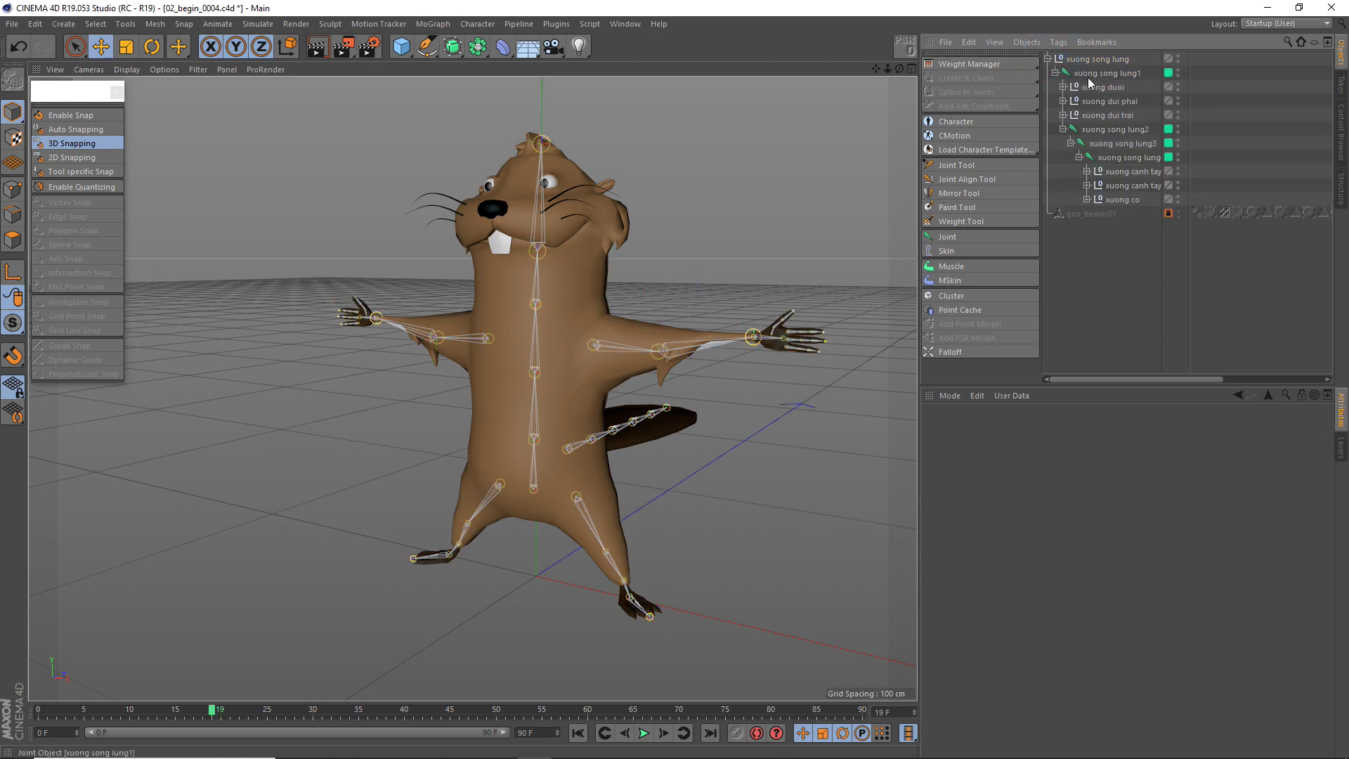
{"action": "left_click", "coordinate": [1315, 42]}
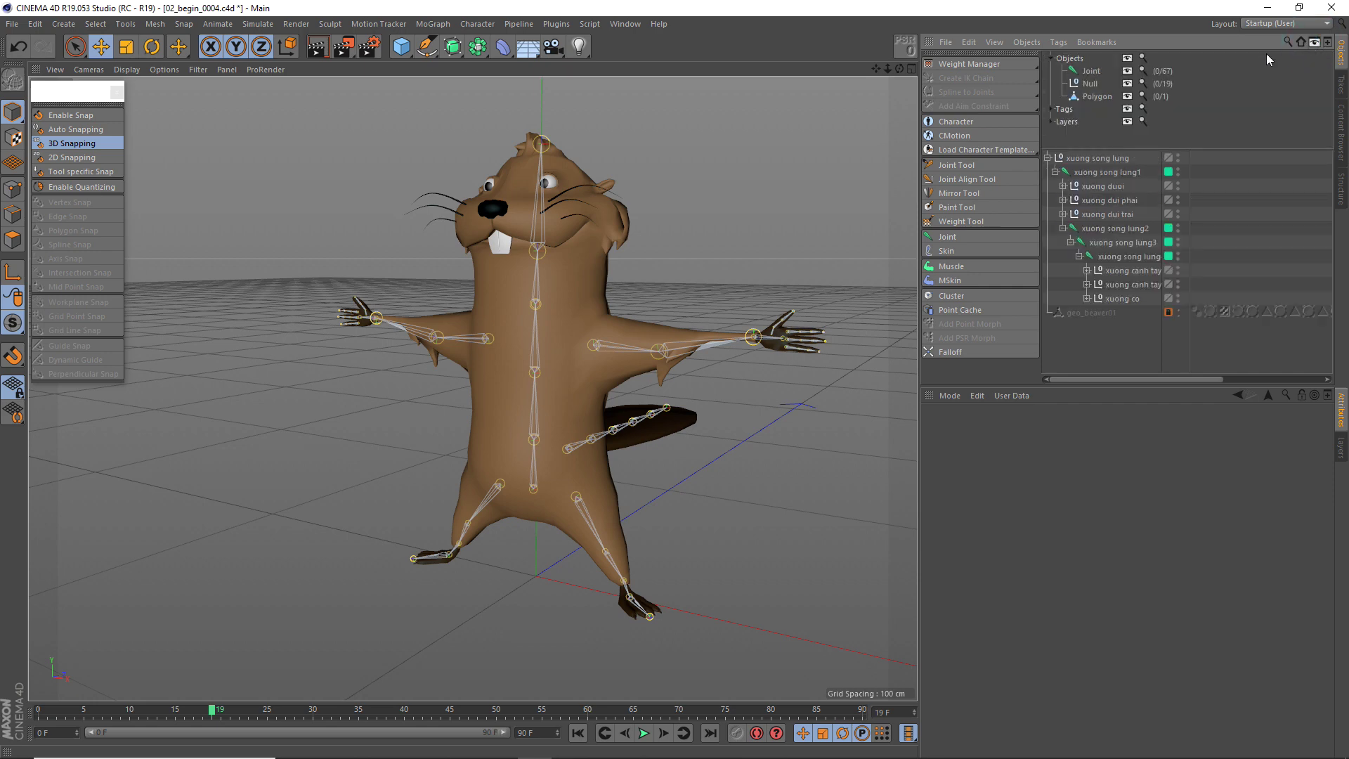
{"action": "left_click", "coordinate": [1092, 73]}
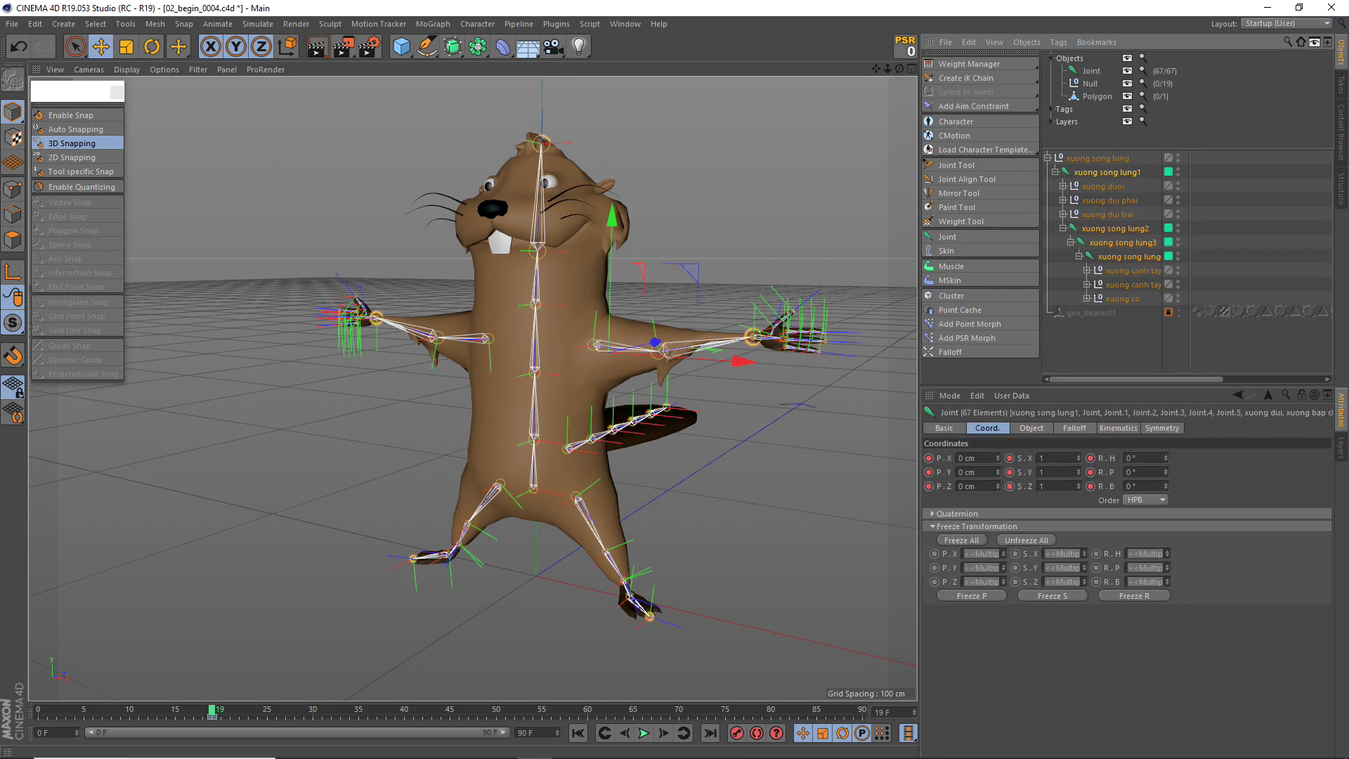
{"action": "left_click", "coordinate": [1340, 447]}
{"action": "right_click", "coordinate": [960, 435]}
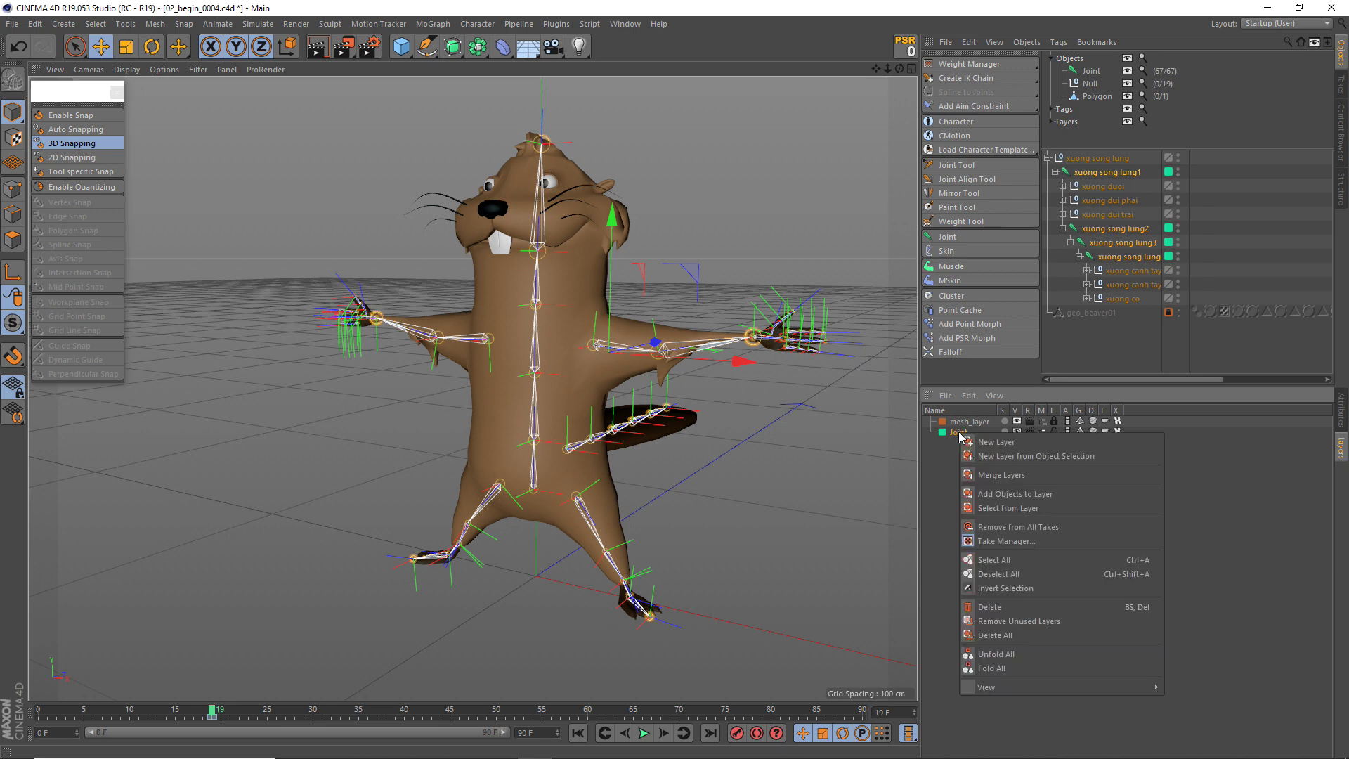
{"action": "left_click", "coordinate": [993, 496]}
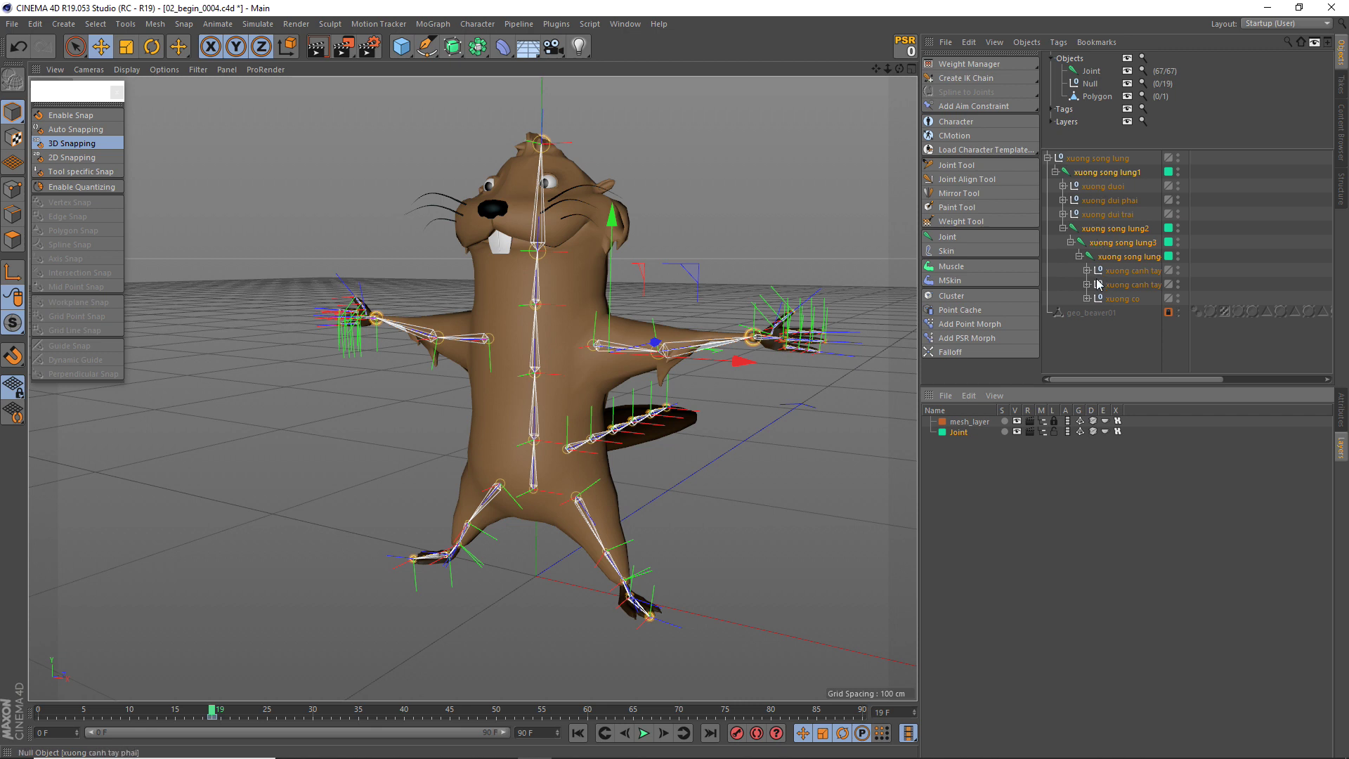
{"action": "left_click", "coordinate": [1048, 158]}
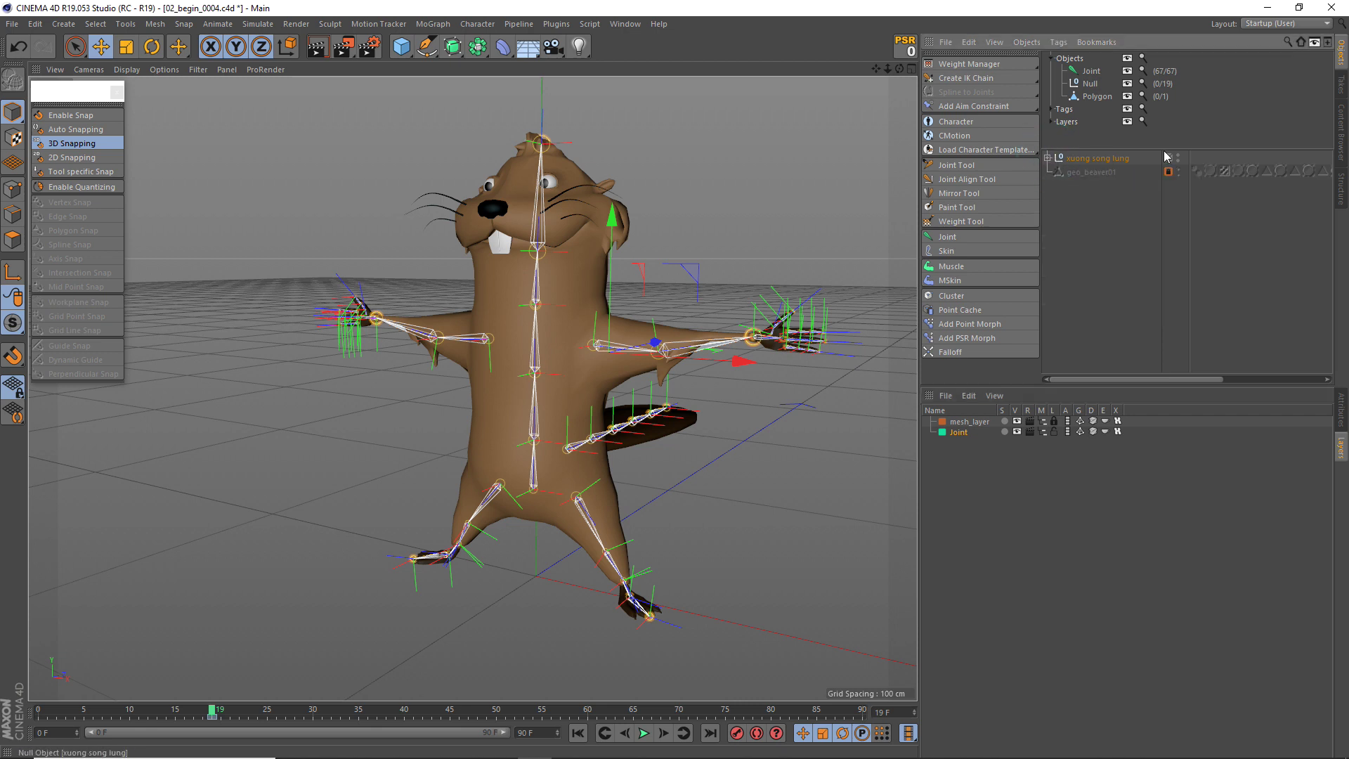
{"action": "left_click", "coordinate": [1314, 42]}
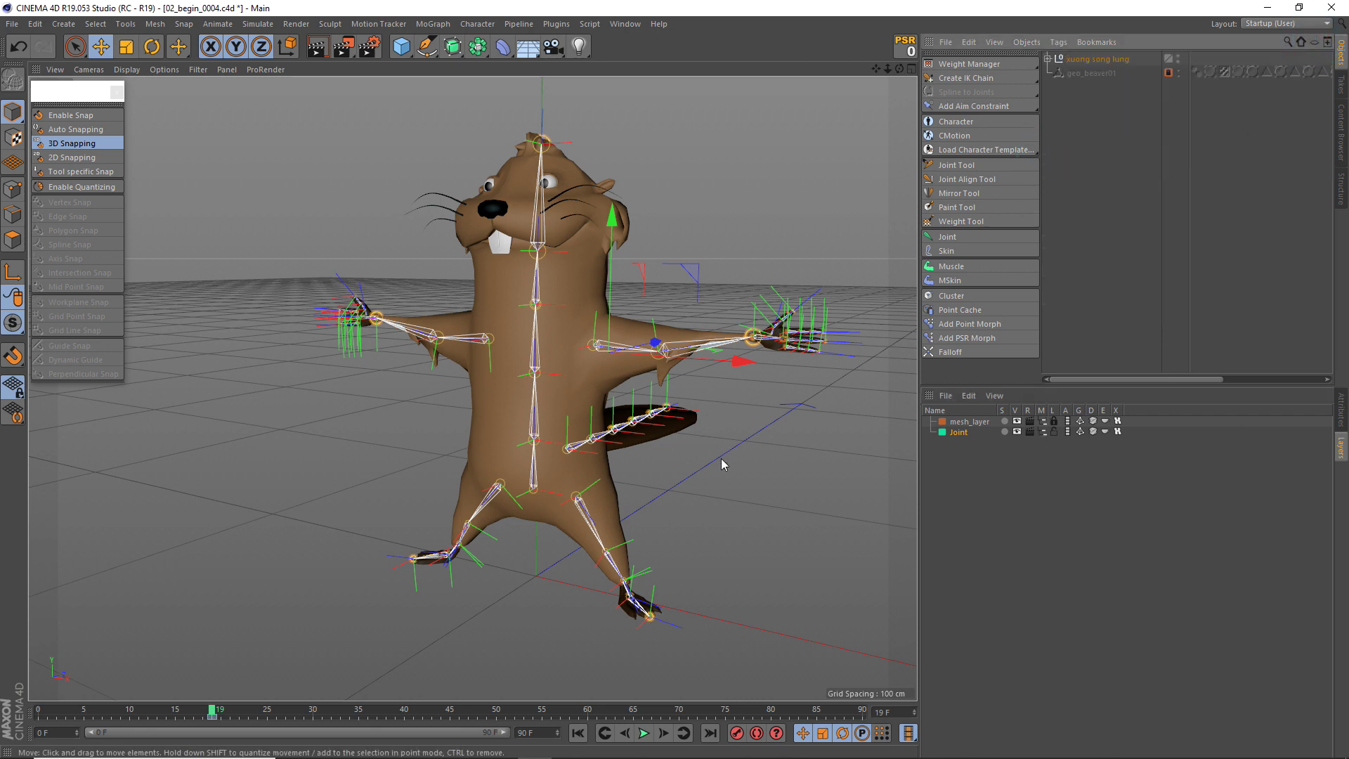